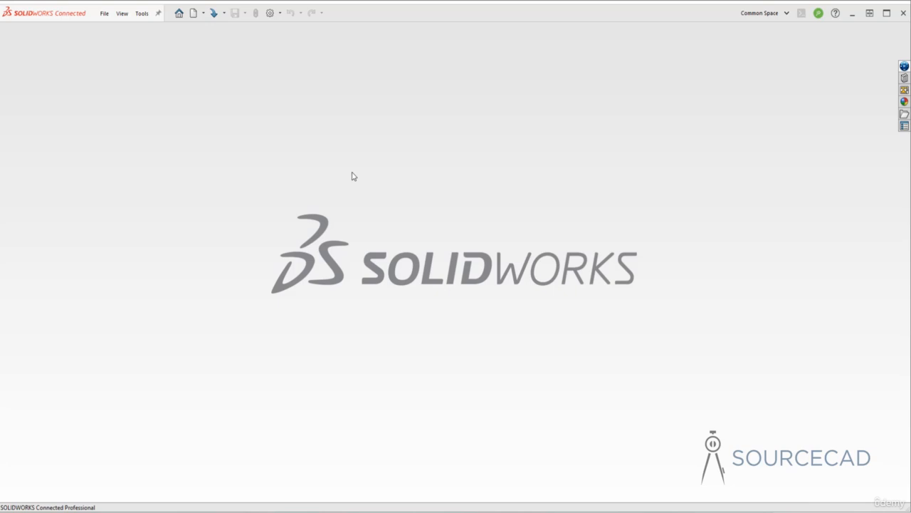
Step: Create a new drawing from the SourceCAD Template without inserting a model view
click(192, 13)
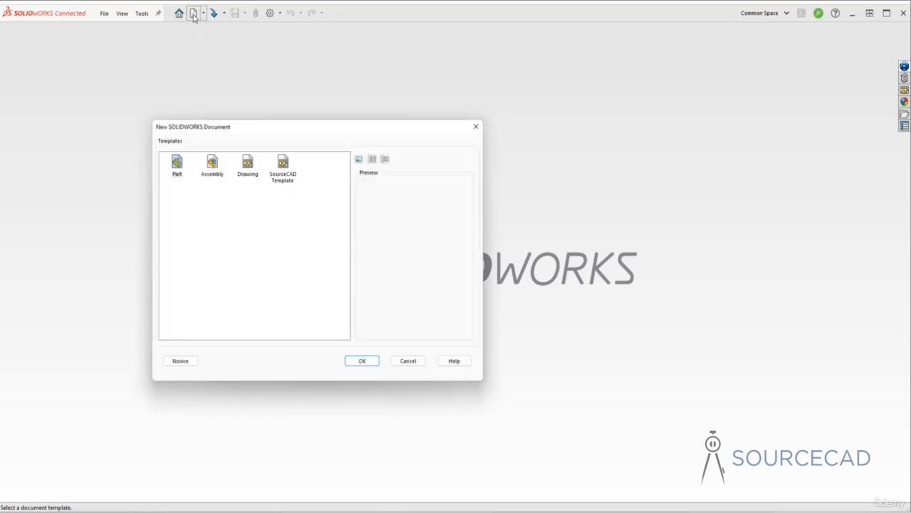
click(283, 165)
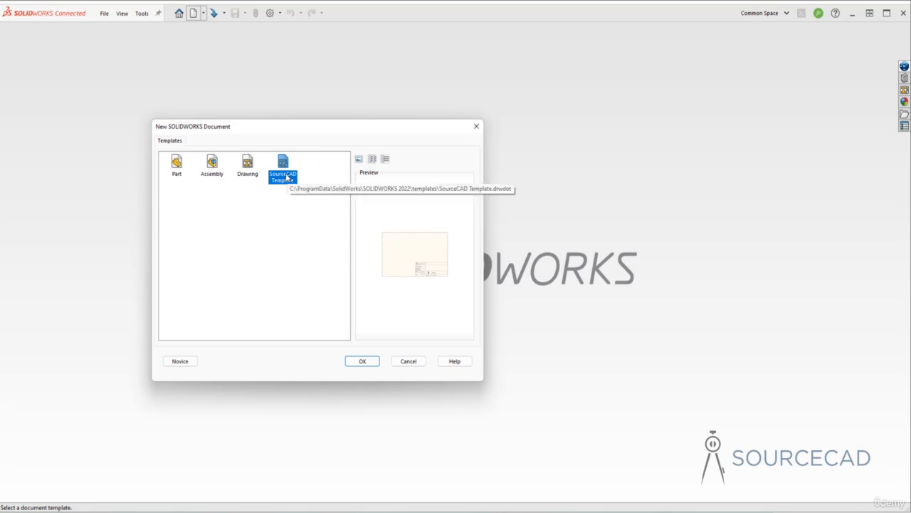
click(363, 361)
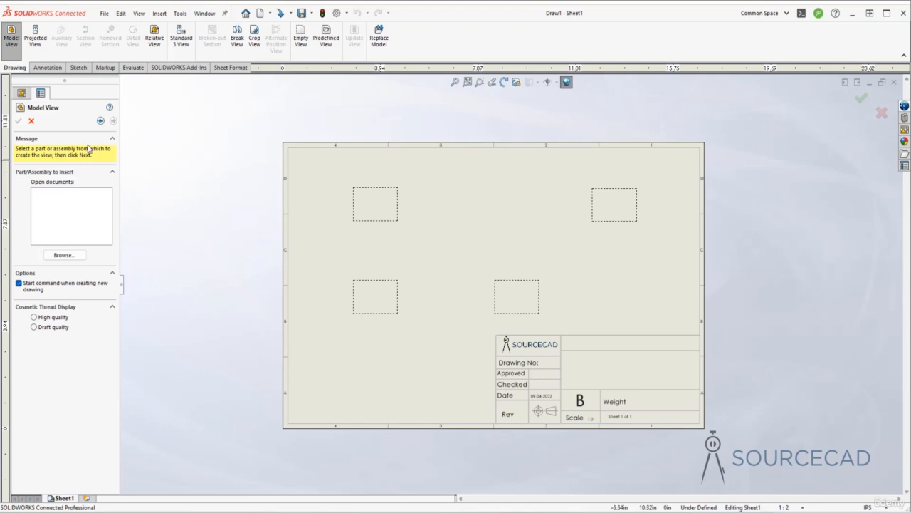
click(32, 120)
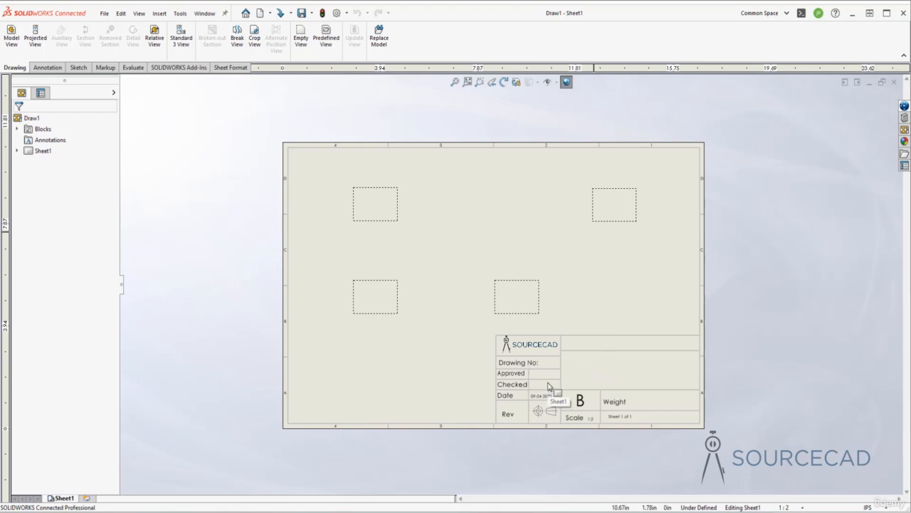
Step: Examine the title block fields in sheet format editing mode, then return to the drawing sheet
right_click(443, 220)
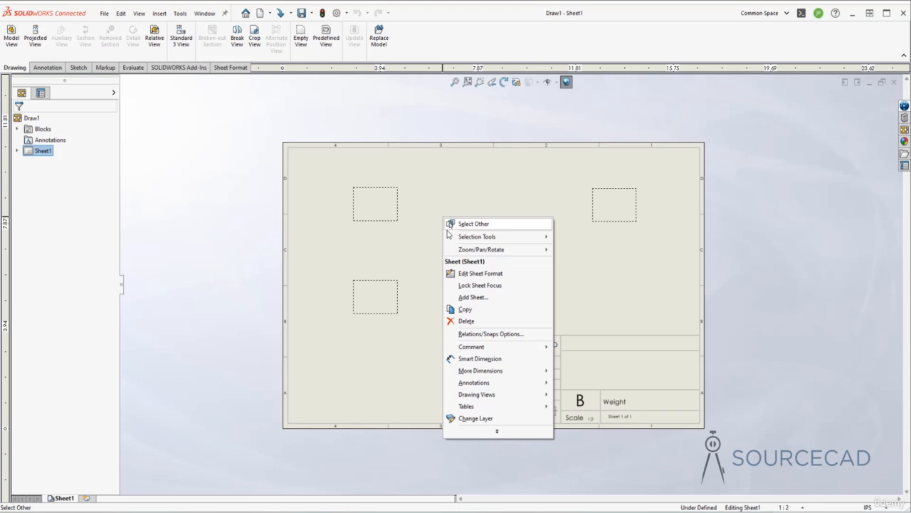
click(469, 274)
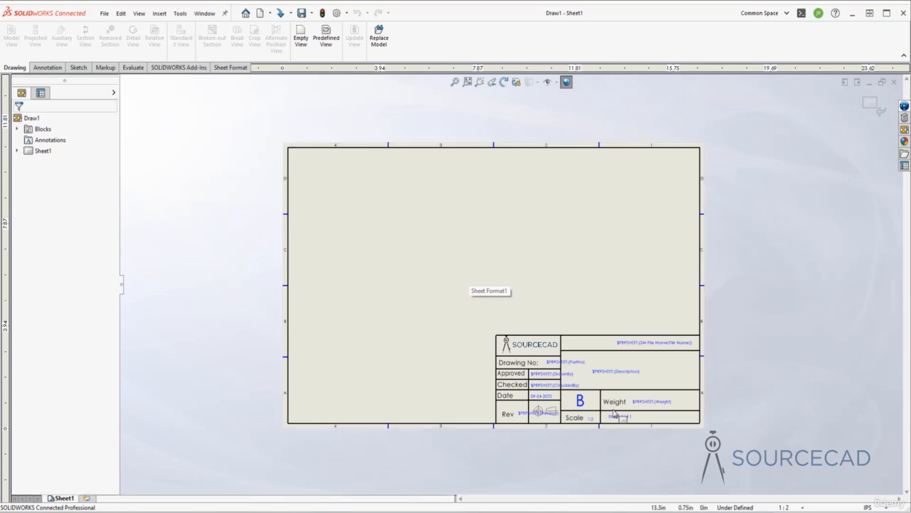
click(875, 107)
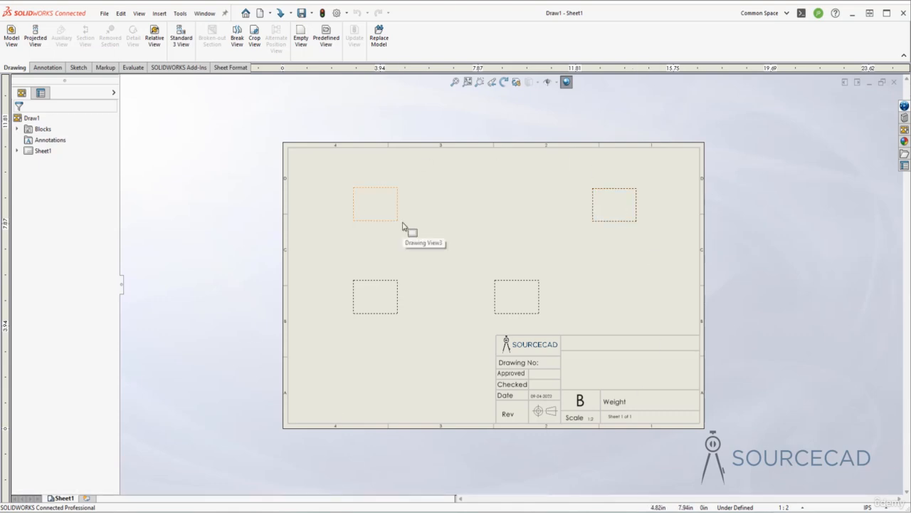
right_click(430, 205)
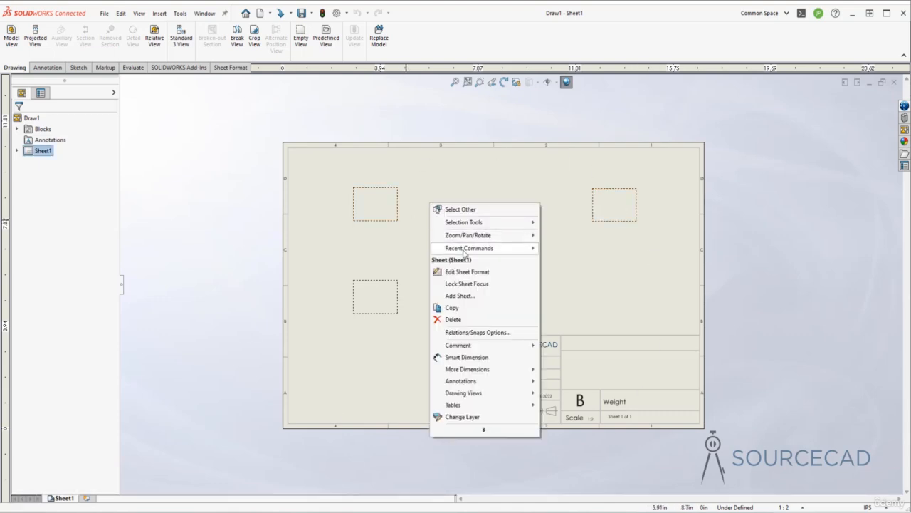
click(480, 276)
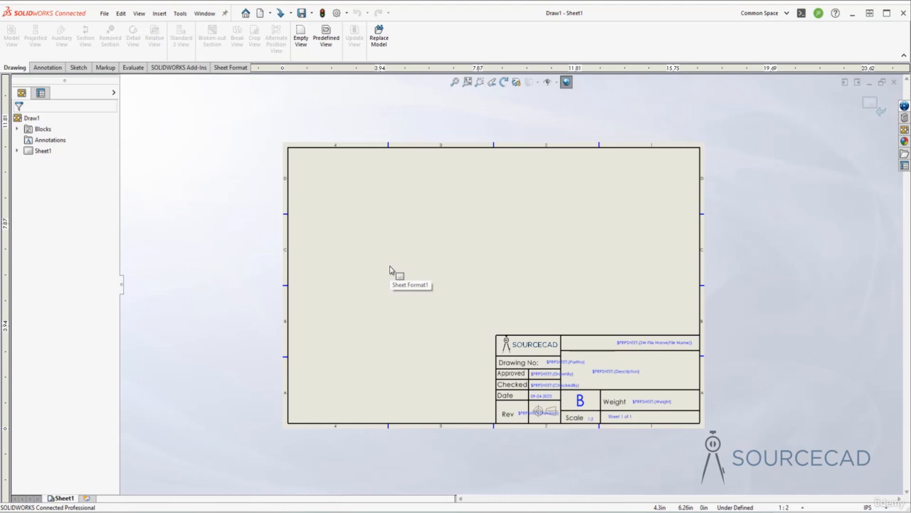
click(877, 108)
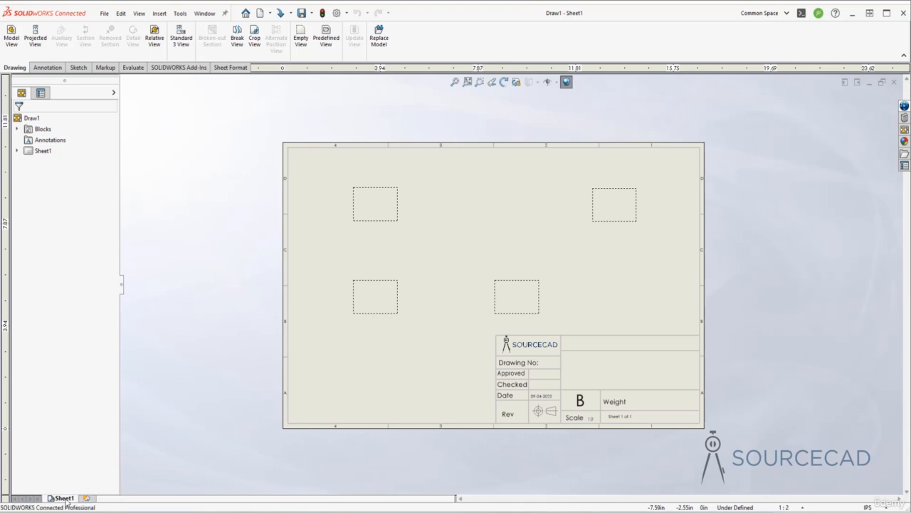
Step: Add a second sheet to the drawing using the standard B (ANSI) Landscape format
click(86, 498)
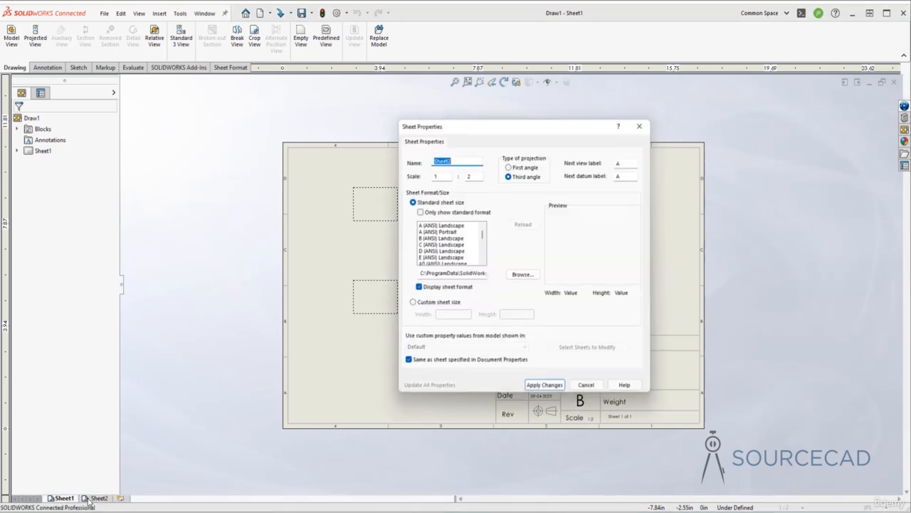
scroll(444, 227, down, 6)
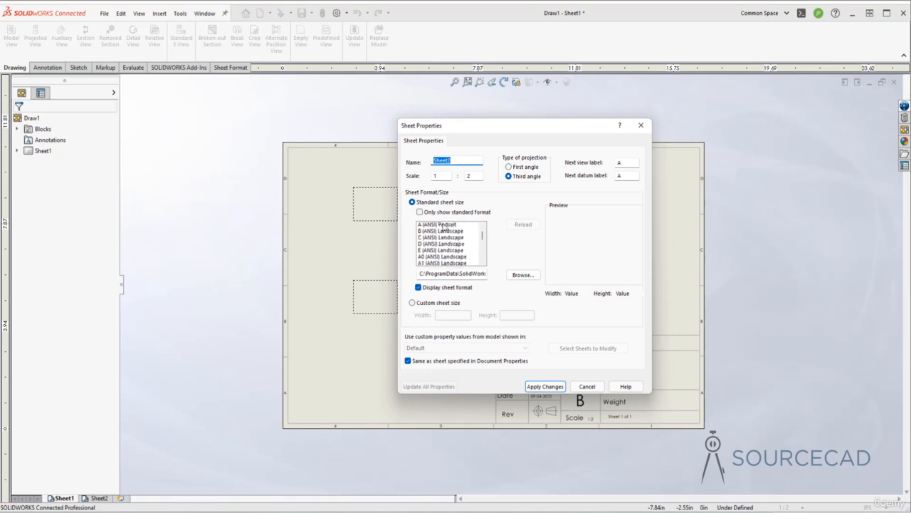
scroll(444, 227, down, 2)
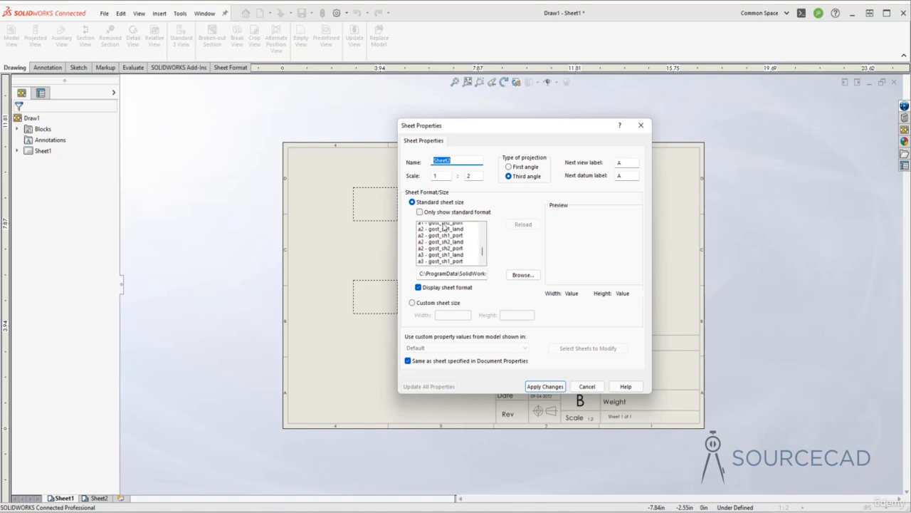
scroll(444, 227, up, 10)
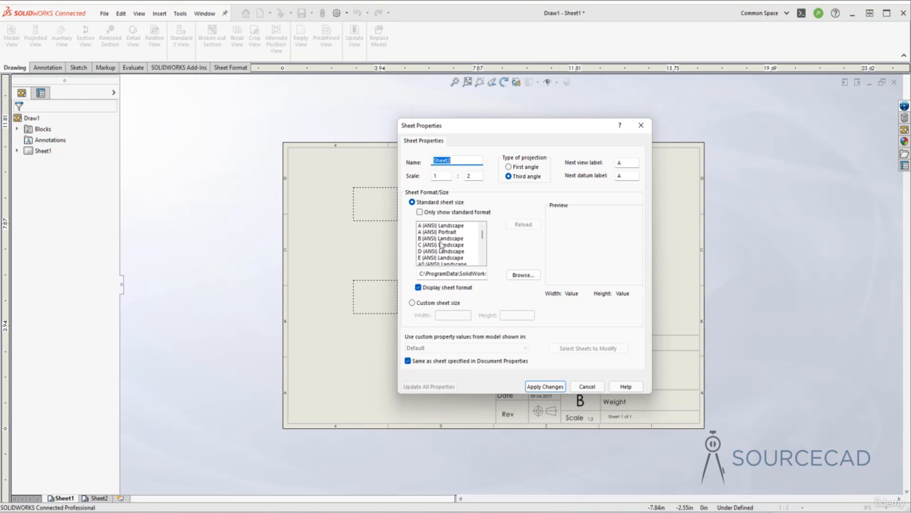
click(441, 238)
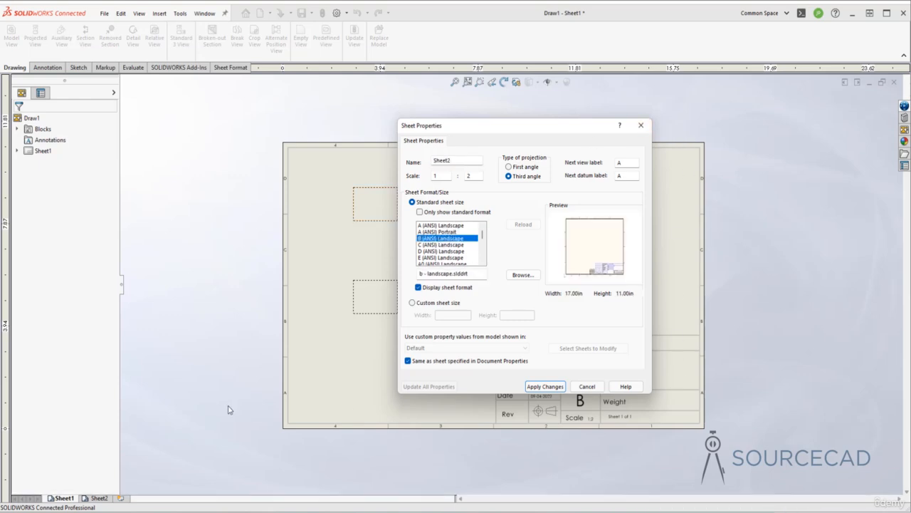
click(546, 386)
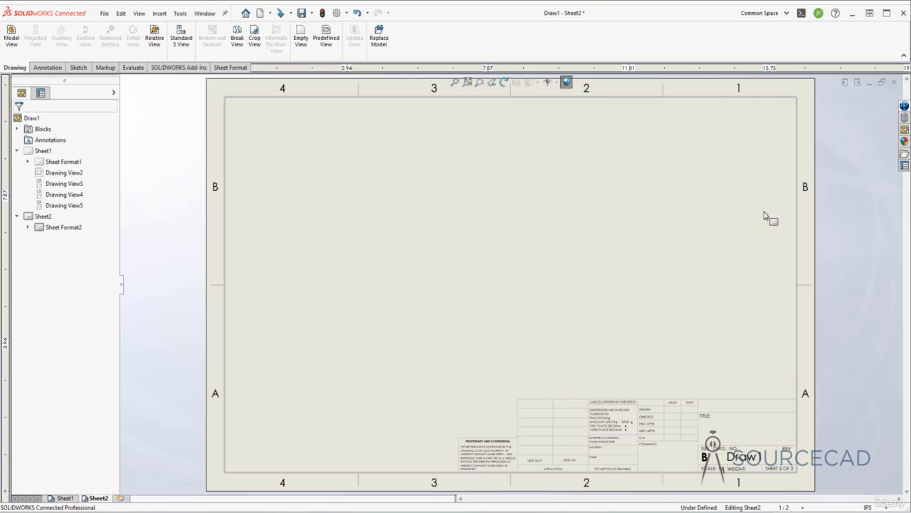
scroll(755, 244, up, 1)
key(f)
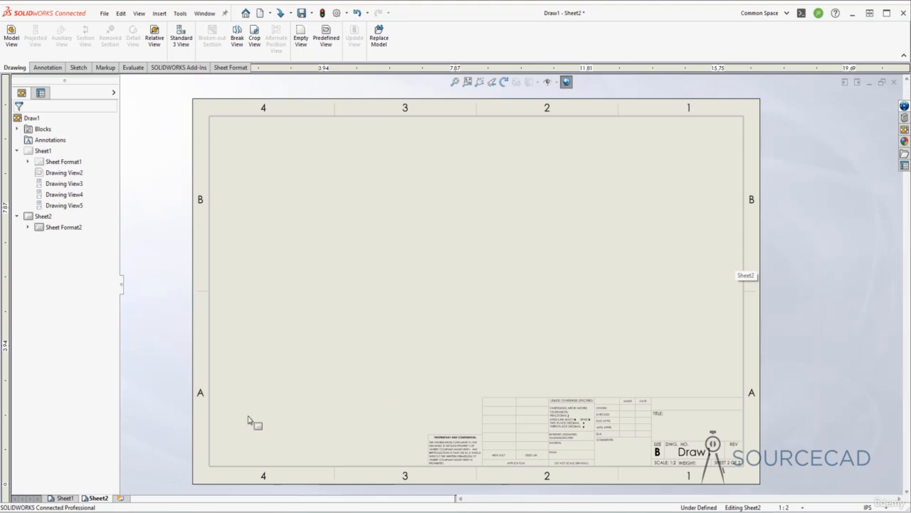
Step: Compare Sheet1 with Sheet2 and delete Sheet2 from the drawing
click(64, 498)
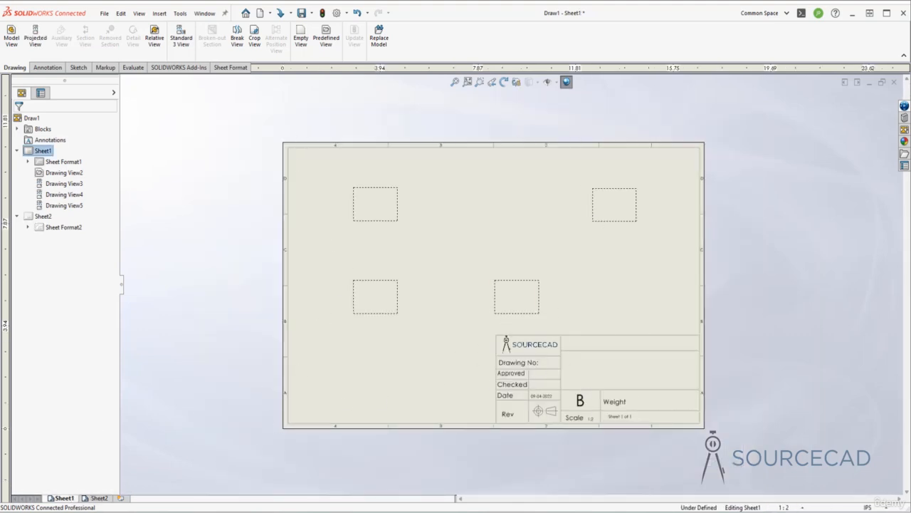
click(99, 499)
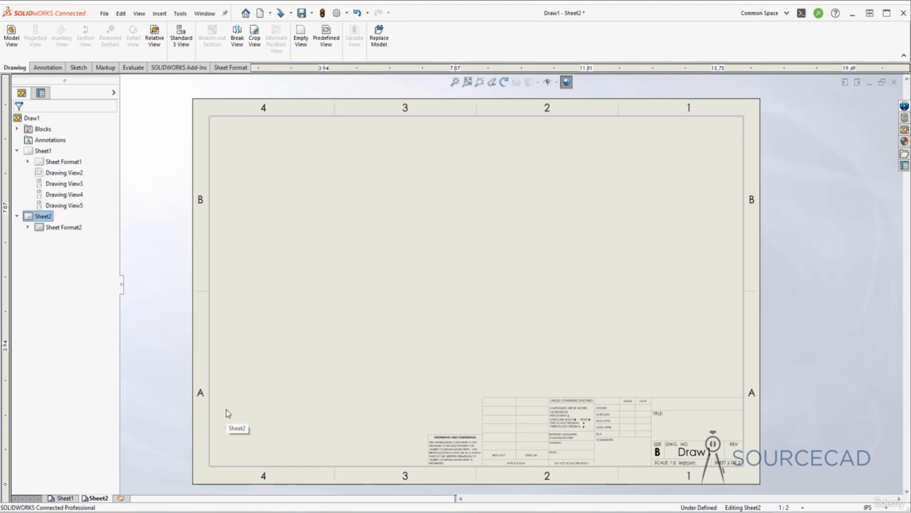
right_click(105, 497)
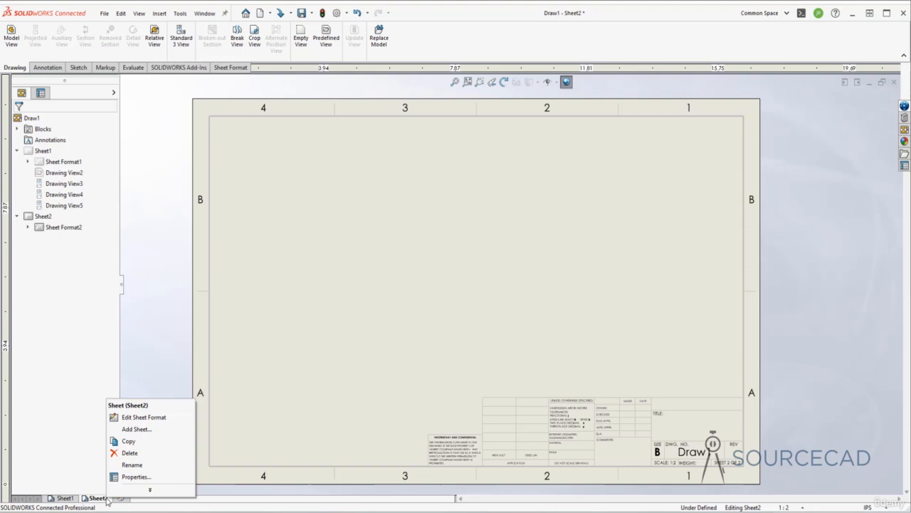
click(135, 455)
click(529, 233)
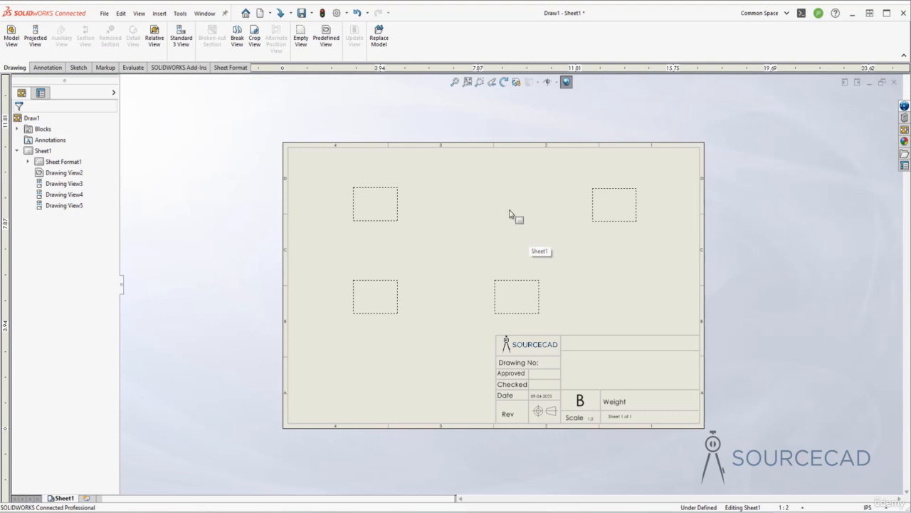
Step: Delete all four predefined views from Sheet1
click(396, 313)
key(Delete)
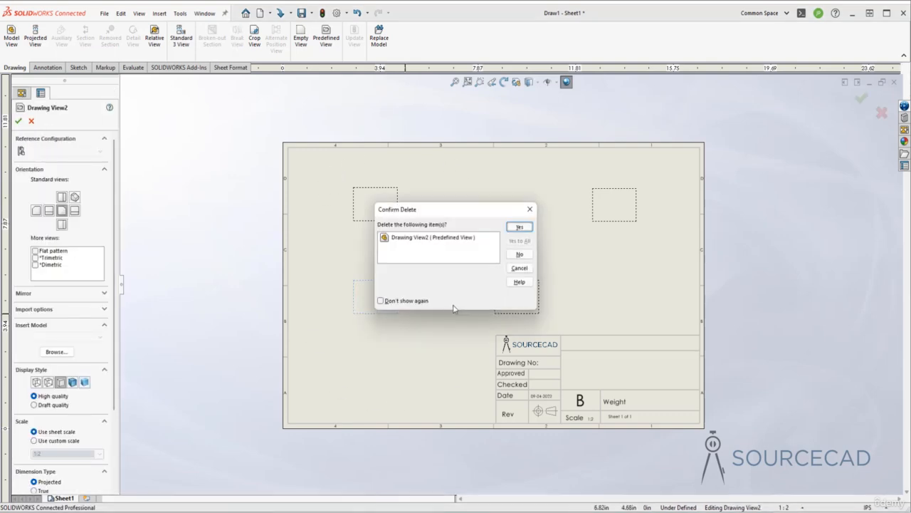
click(527, 230)
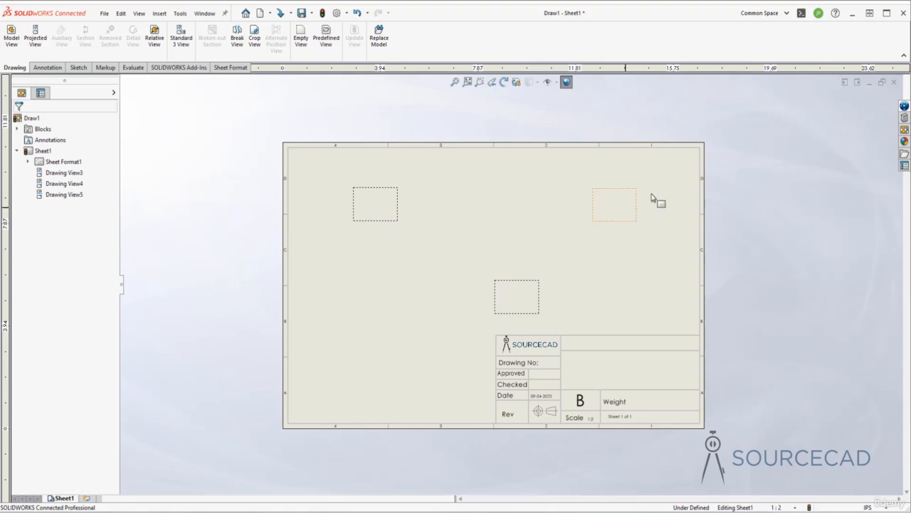
mouse_move(656, 188)
mouse_down()
mouse_move(316, 278)
mouse_move(303, 311)
mouse_up()
key(Delete)
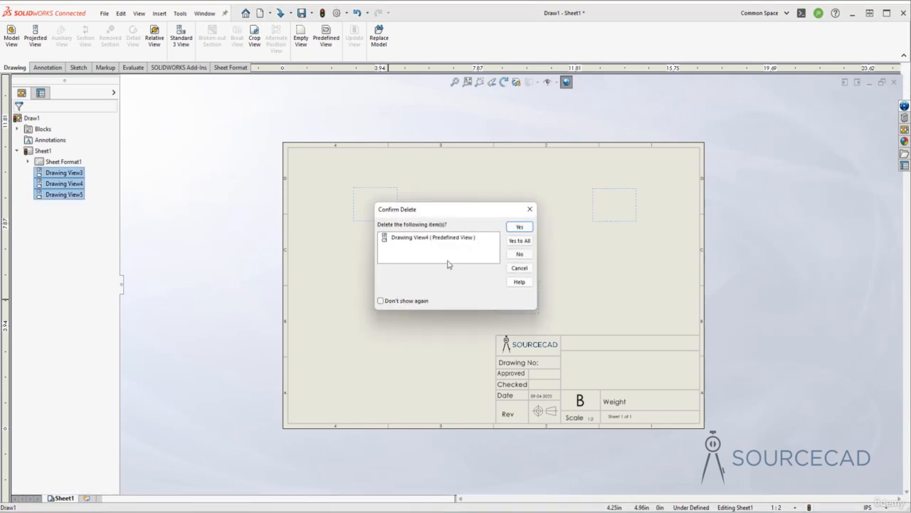
click(524, 244)
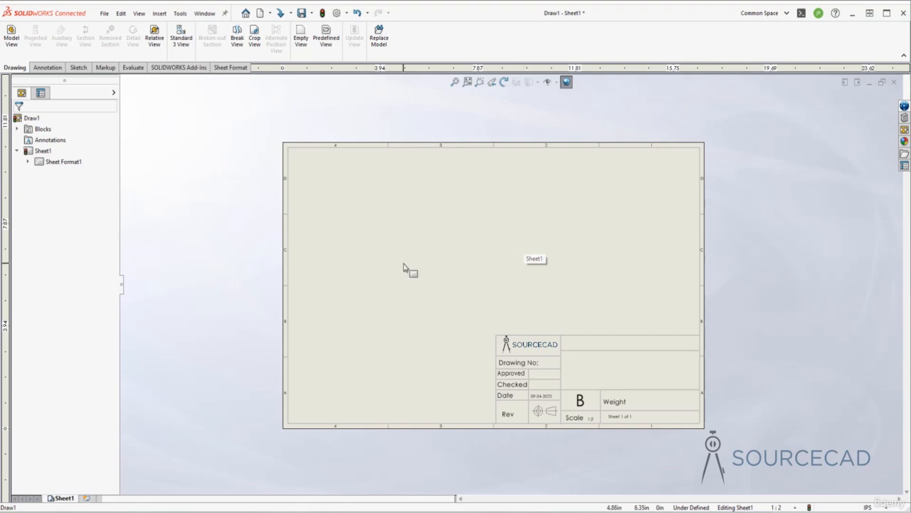
Step: In the sheet format, sketch a short horizontal stub at the title block's left edge and a separate vertical line crossing the lower border
right_click(404, 225)
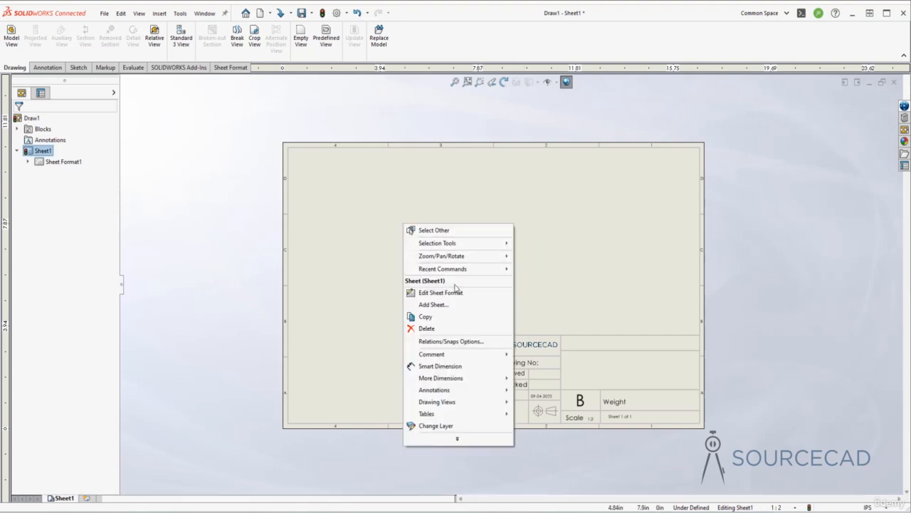
click(461, 293)
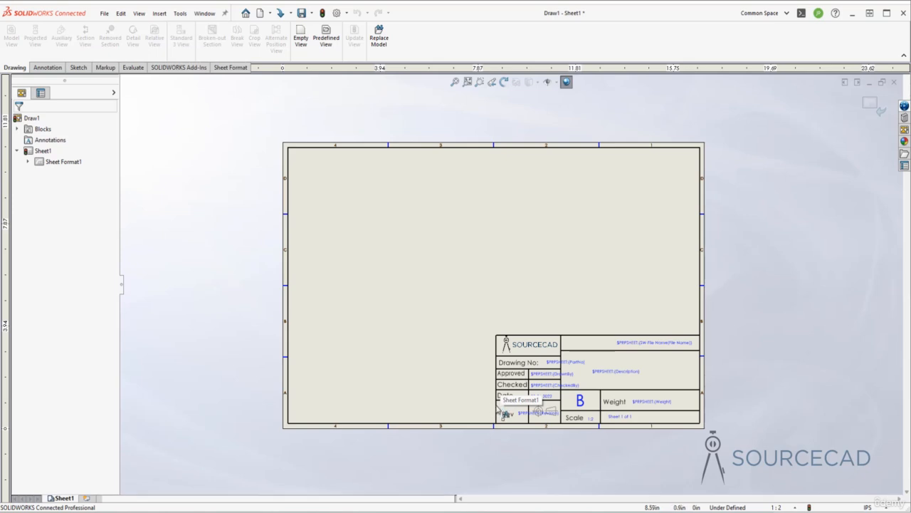
scroll(498, 401, down, 3)
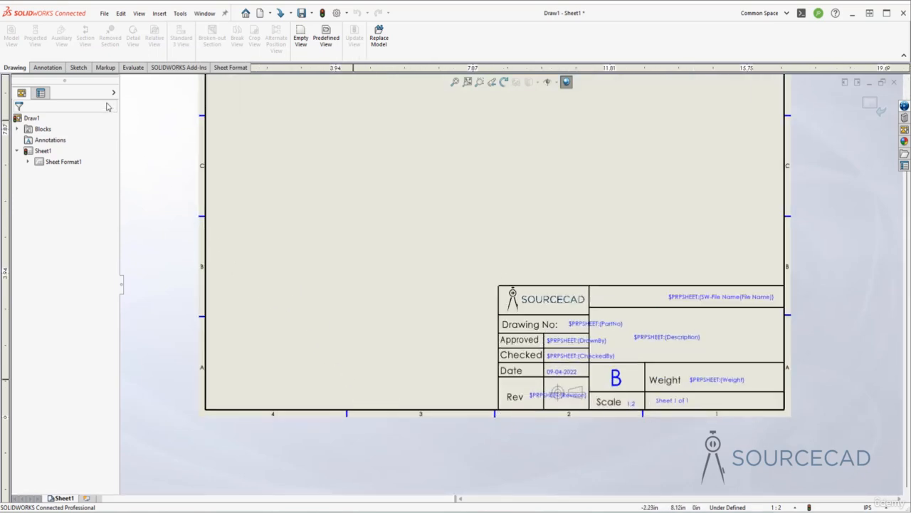
click(80, 67)
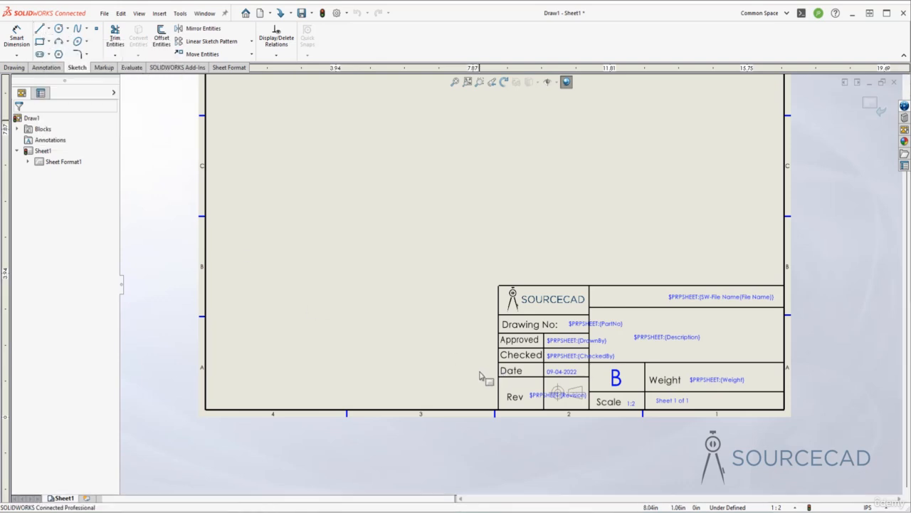
key(l)
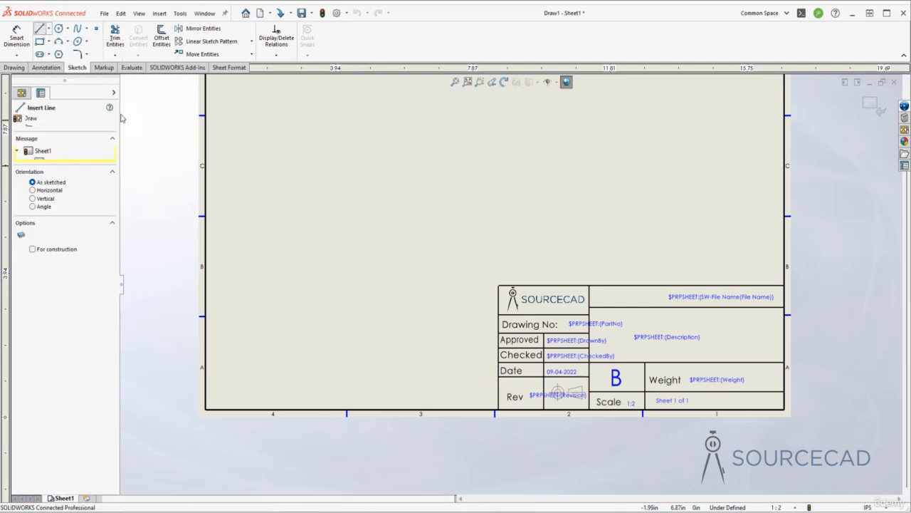
click(496, 361)
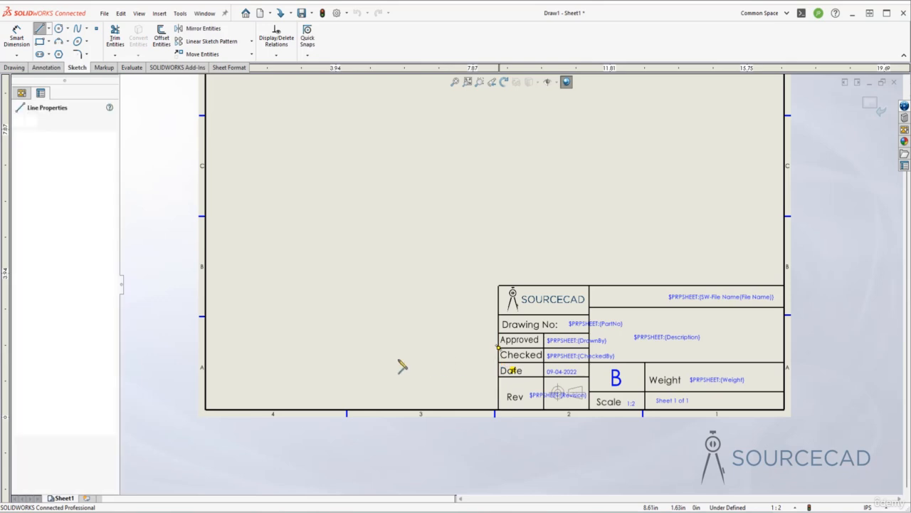
click(326, 358)
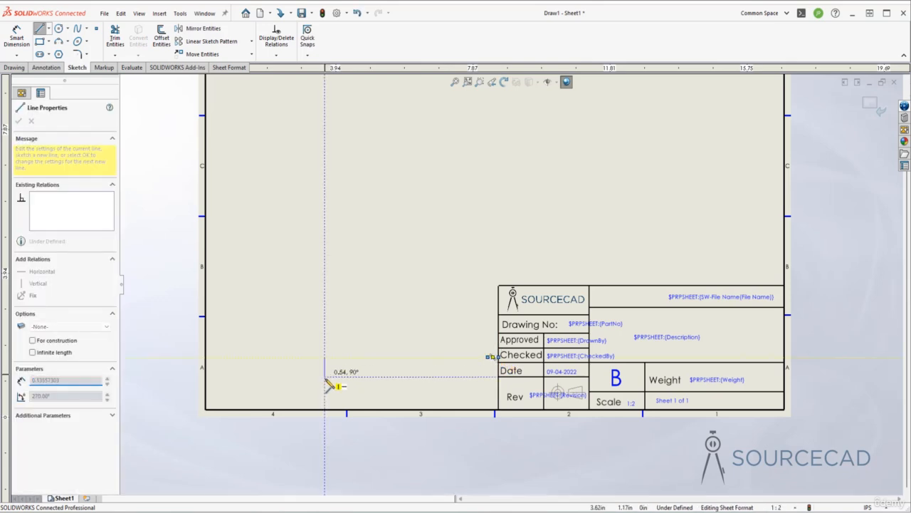
click(325, 413)
key(Escape)
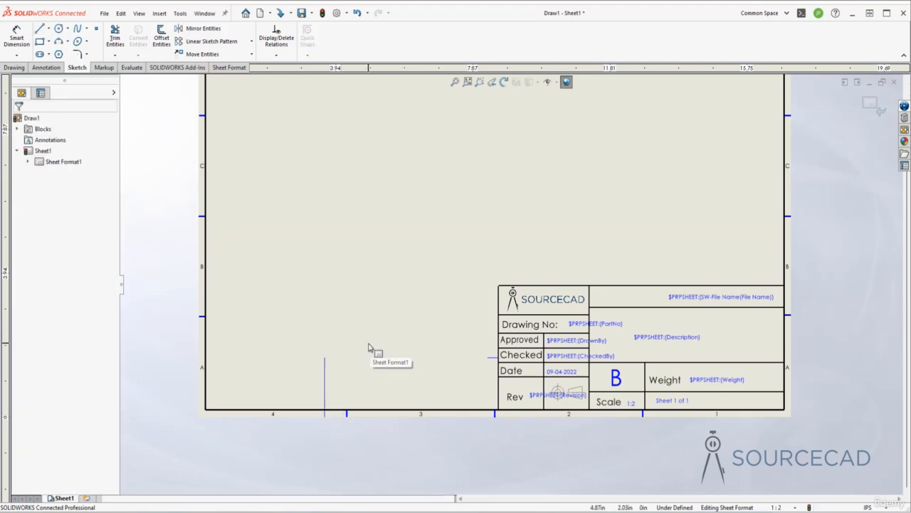
Step: Sketch a horizontal line from the vertical line's upper end to the title block's left edge beside the Checked row
key(l)
click(328, 361)
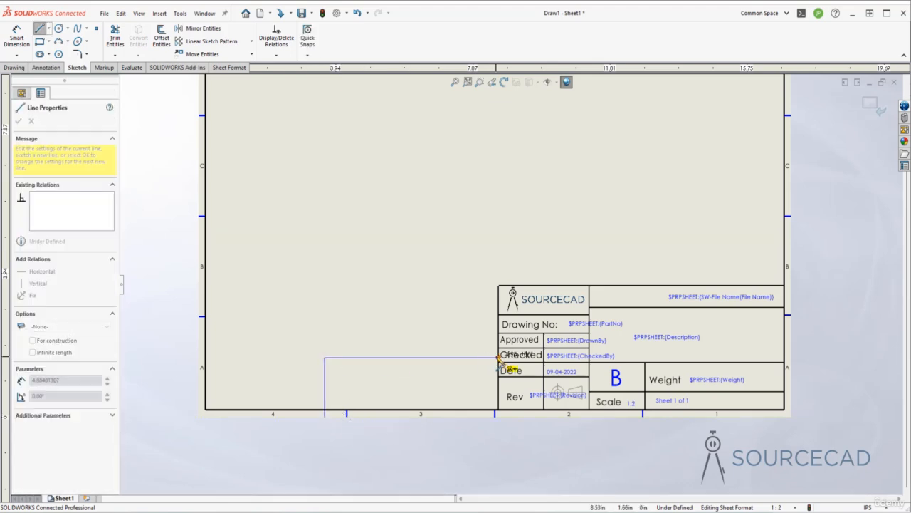
click(498, 358)
key(Escape)
key(Escape)
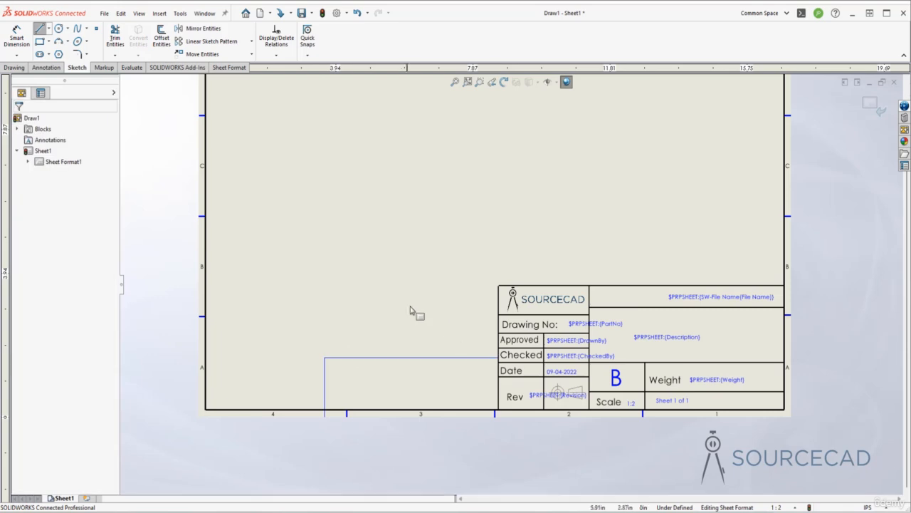
Step: Trim off the part of the new vertical line that extends below the lower border
click(114, 36)
drag(338, 418, 317, 420)
key(Escape)
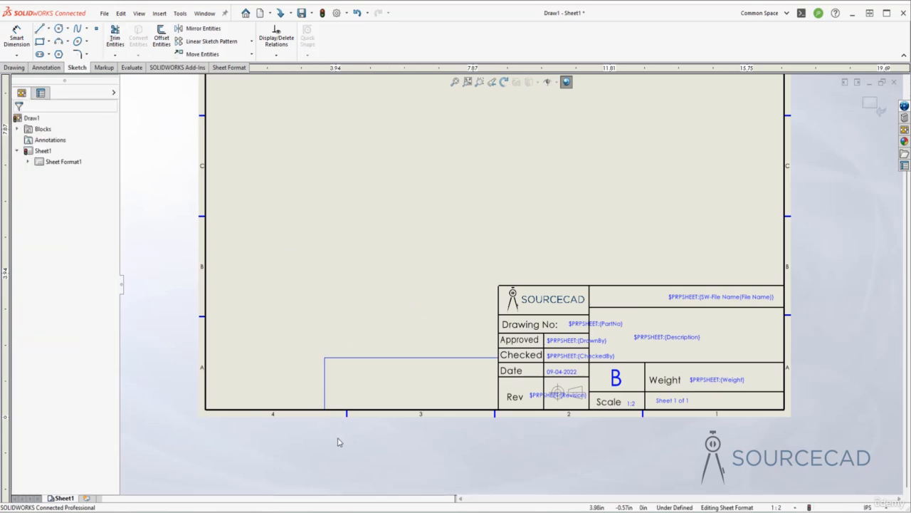
Step: Dimension the distance between the new vertical line and the title block's left edge as 5 in
right_drag(339, 441, 351, 402)
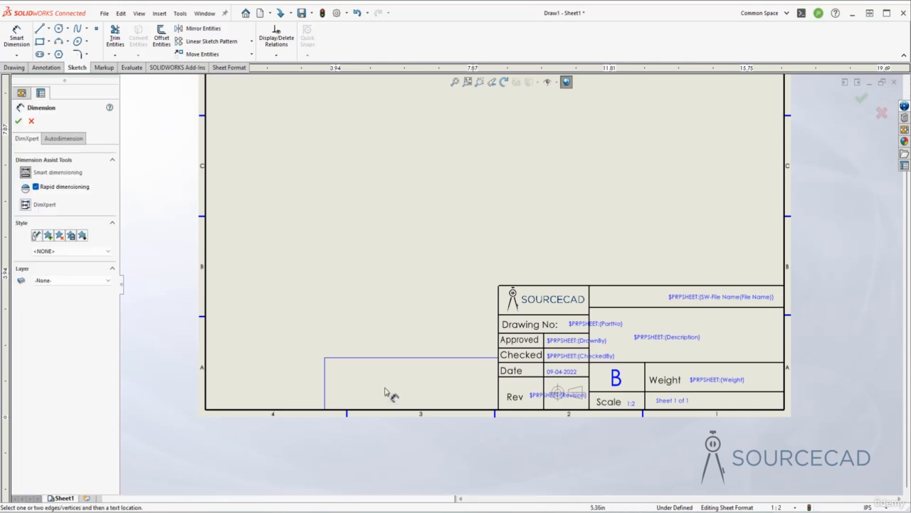
click(325, 379)
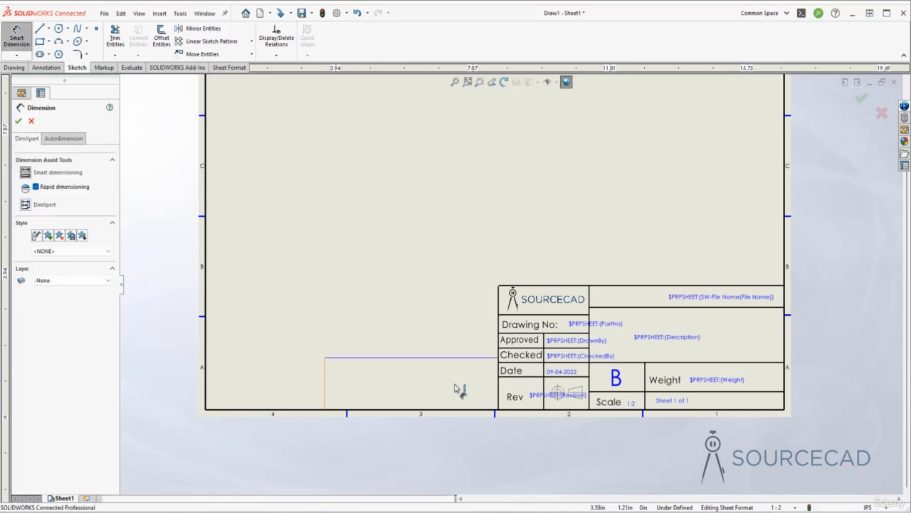
click(498, 392)
click(408, 386)
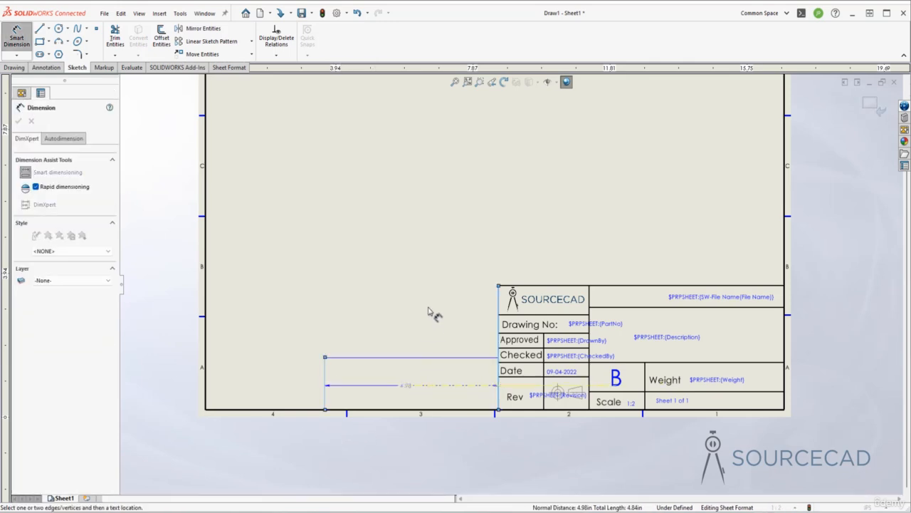
key(Return)
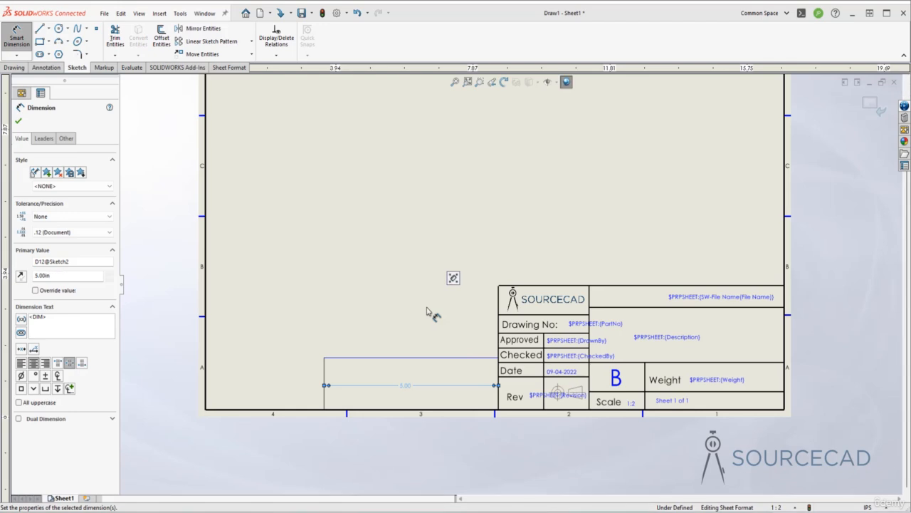
Step: Dimension the height of the new horizontal line above the lower border as 1.6 in
click(453, 358)
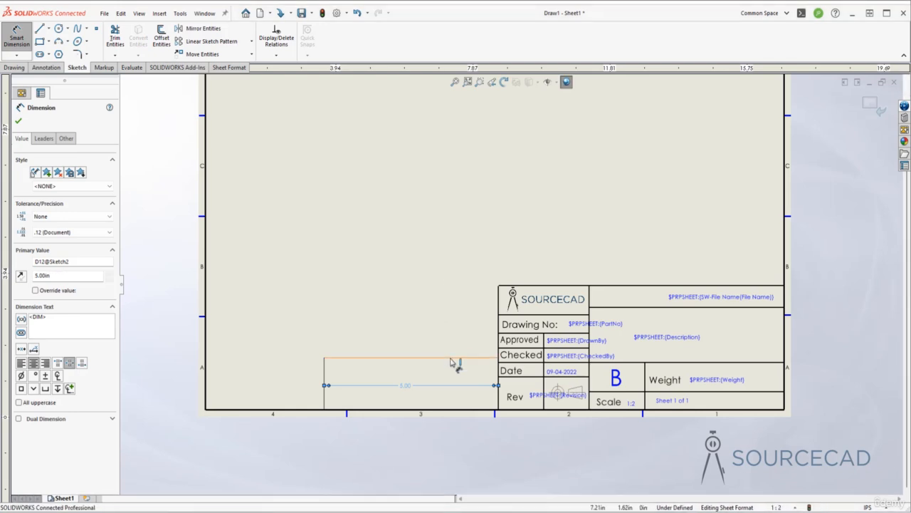
click(495, 408)
click(466, 393)
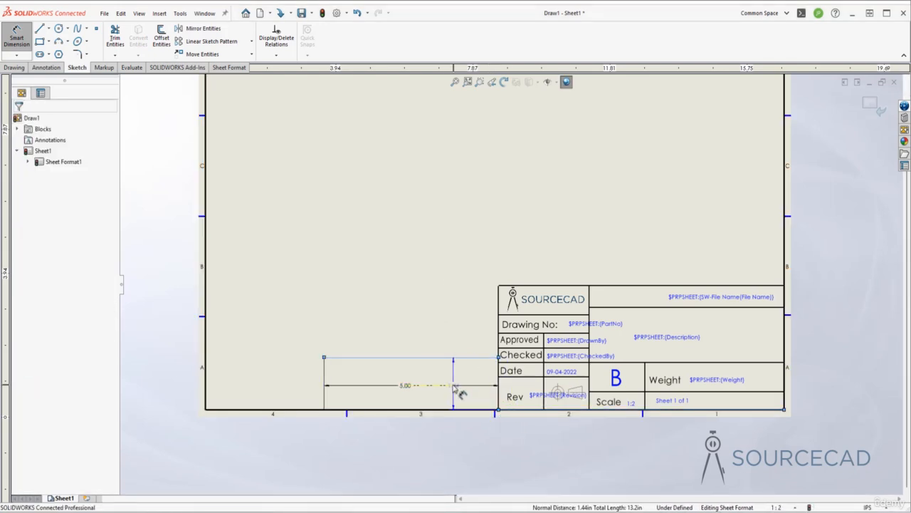
text(1.)
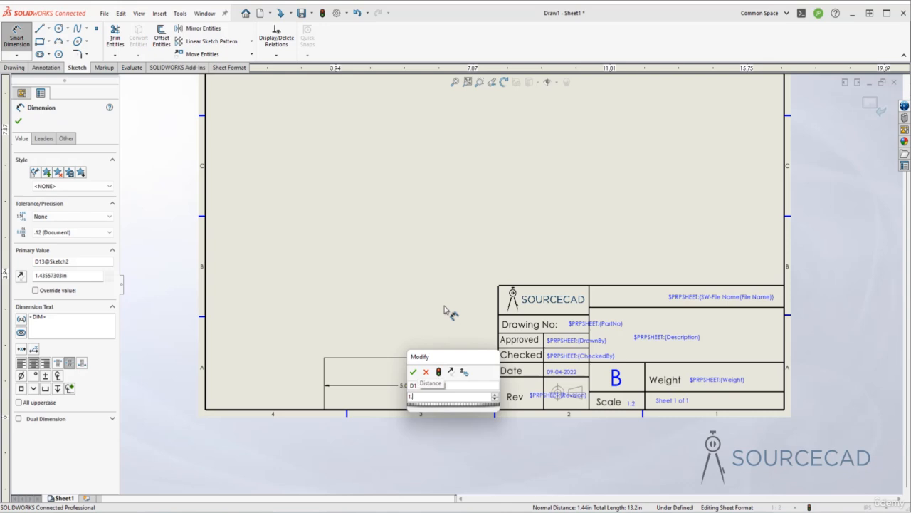
text(6)
key(Return)
key(Escape)
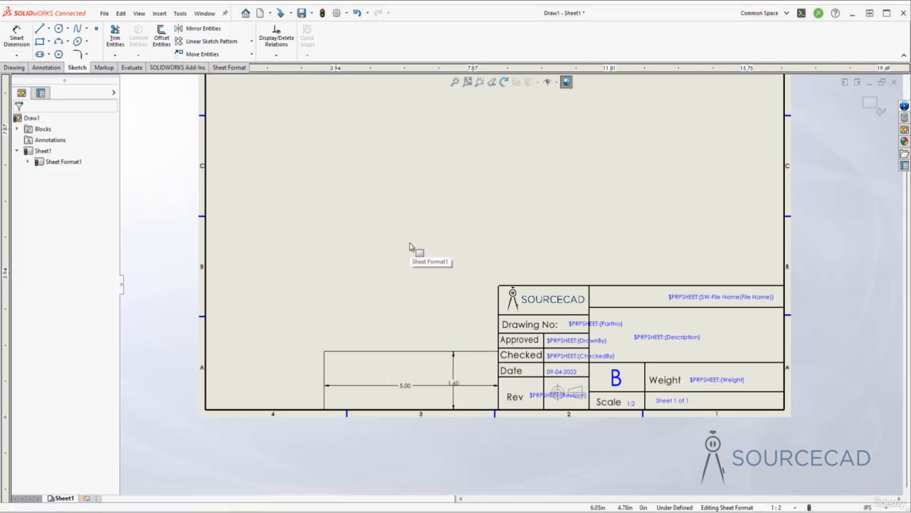
Step: Select both dimensions of the new box and hide them
mouse_move(464, 392)
mouse_down()
mouse_move(437, 376)
mouse_move(451, 366)
mouse_up()
right_click(452, 367)
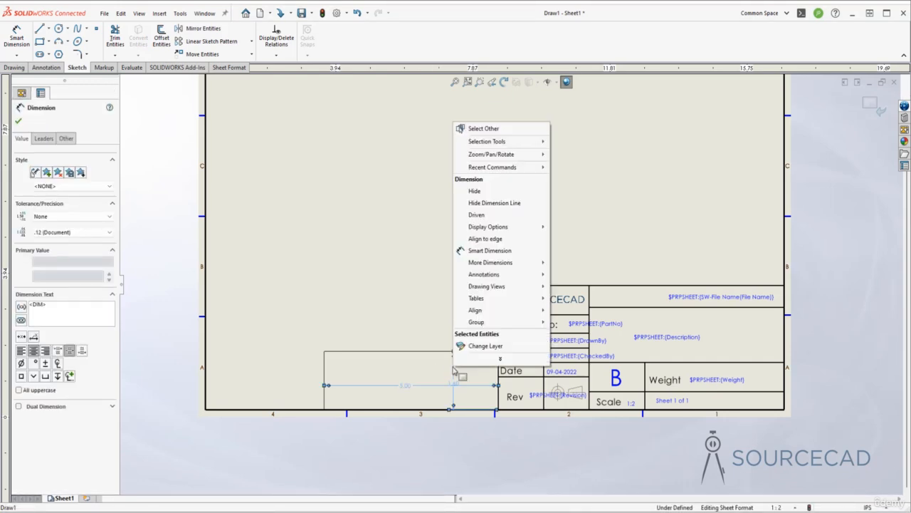
click(488, 191)
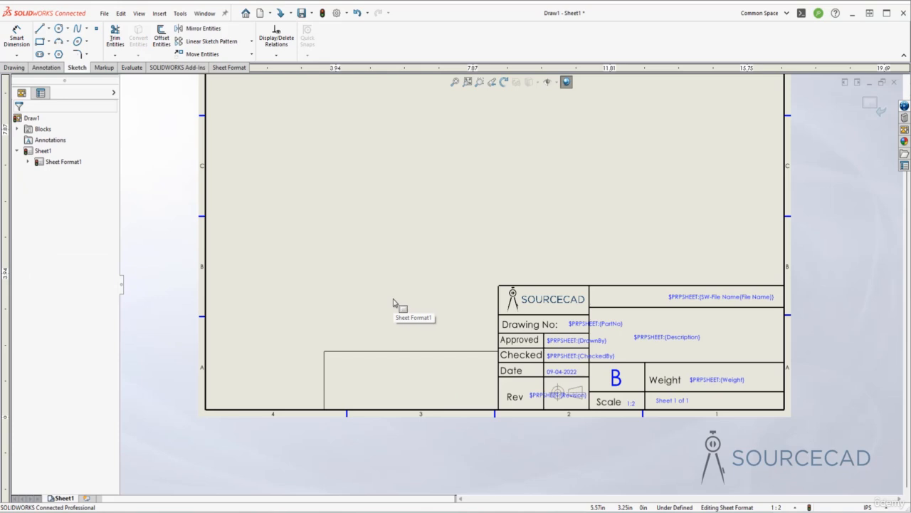
Step: Add an all-uppercase note reading "PROPRIETARY AND CONFIDENTIAL" inside the new box near its upper line
click(48, 69)
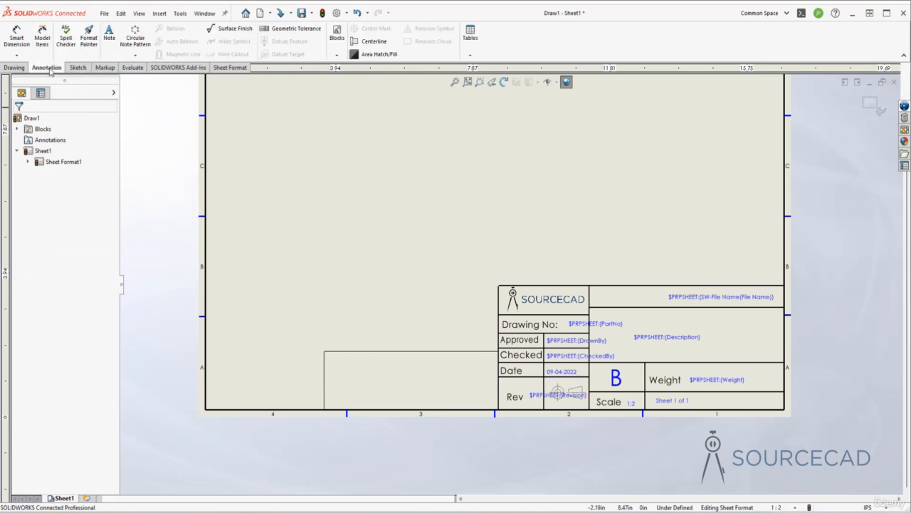
click(109, 34)
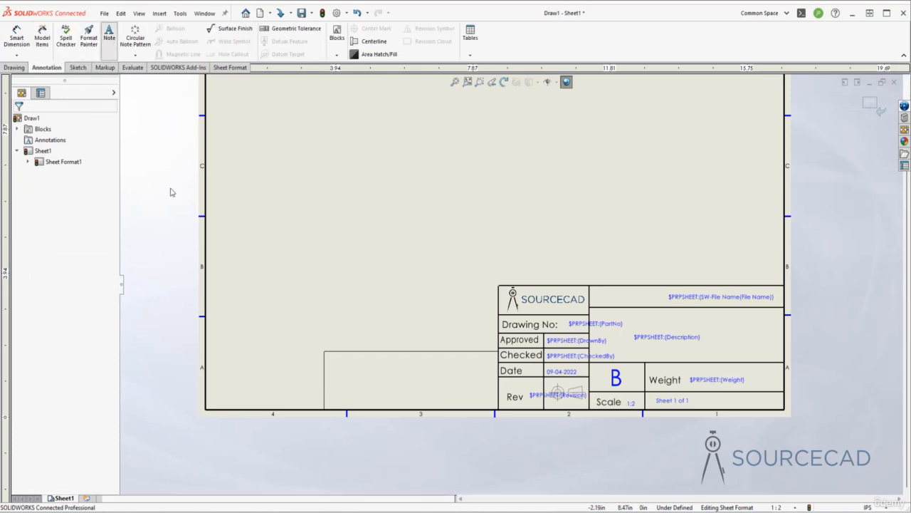
click(372, 363)
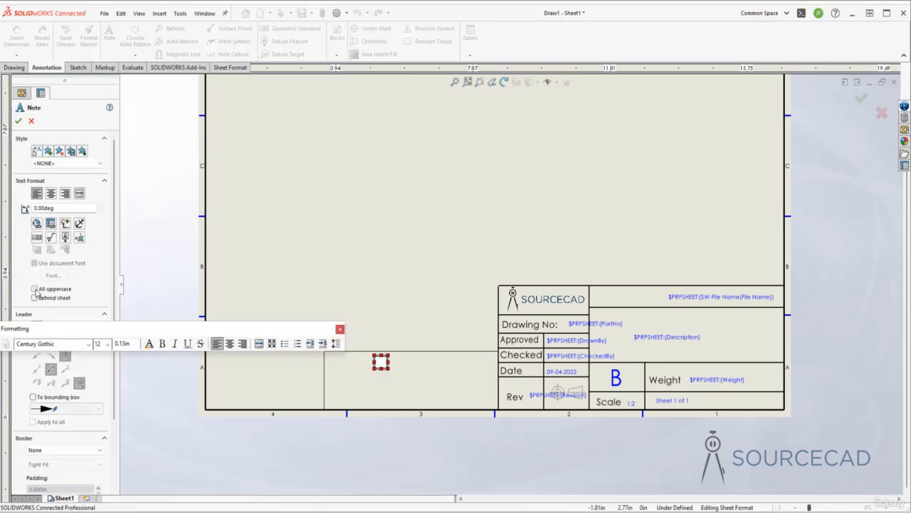
click(34, 289)
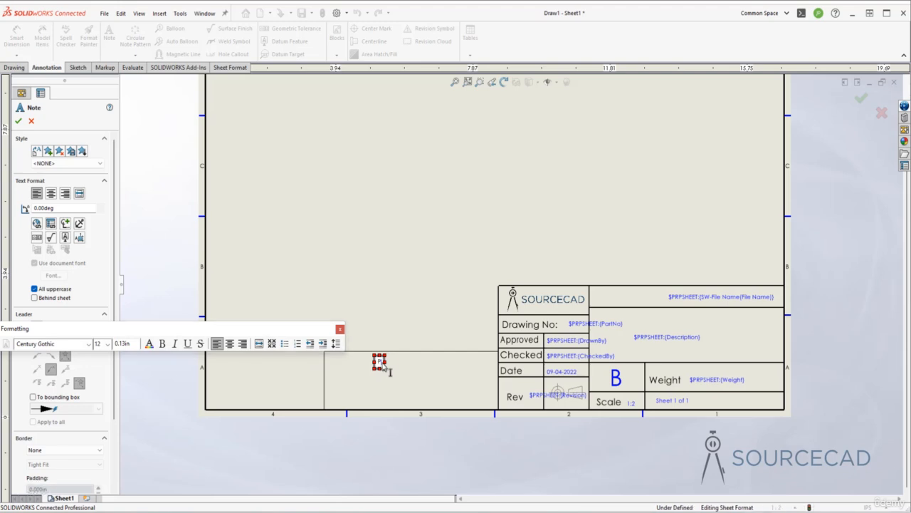
text(PROPRIETARY AND CONFIDENTIAL)
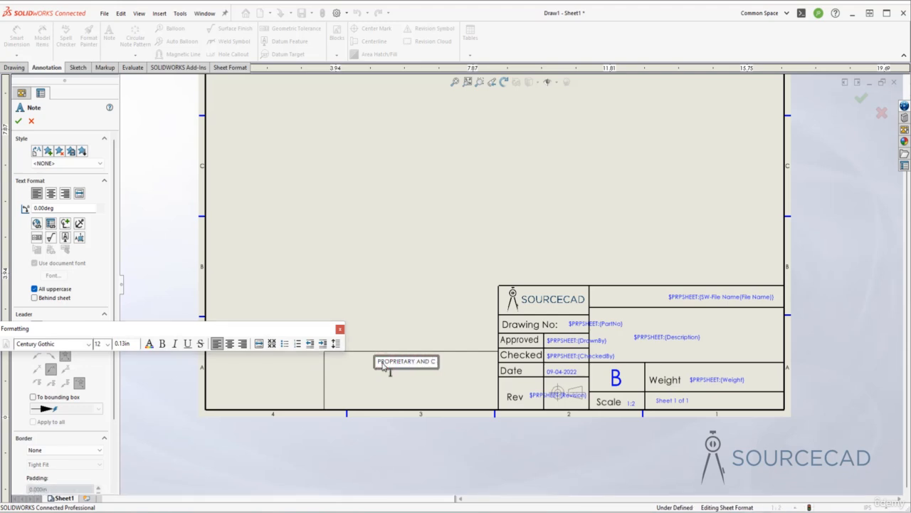
click(331, 284)
click(19, 121)
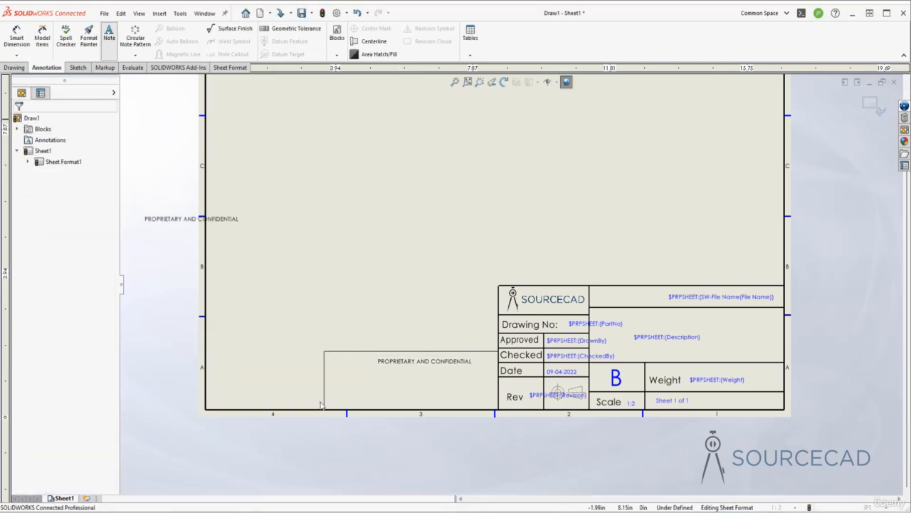
Step: Add an uppercase note below the heading: "THE INFORMATION CONTAINED IN THIS DRAWING IS THE SOLE PROPERTY OF SOURCECAD. ANY REPRODUCTION WITHOUT PRIOR PERMISSION IS PROHIBITED."
click(353, 379)
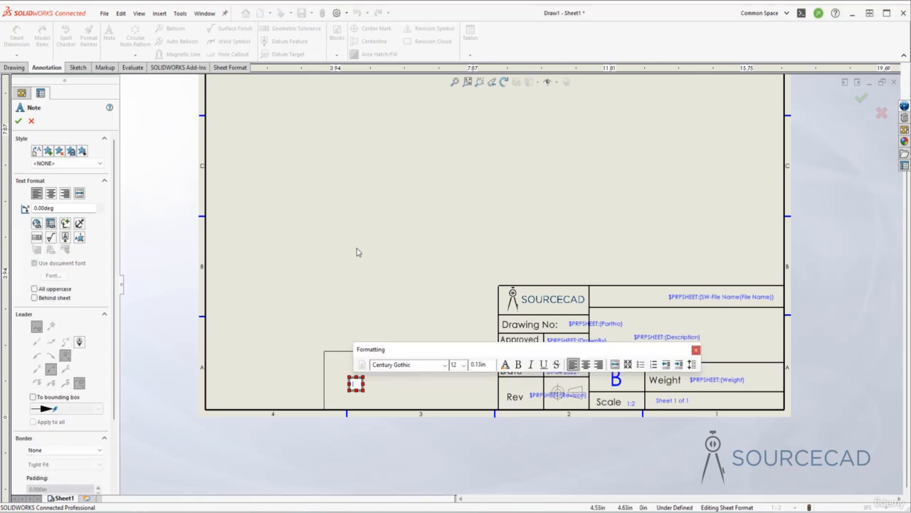
click(34, 289)
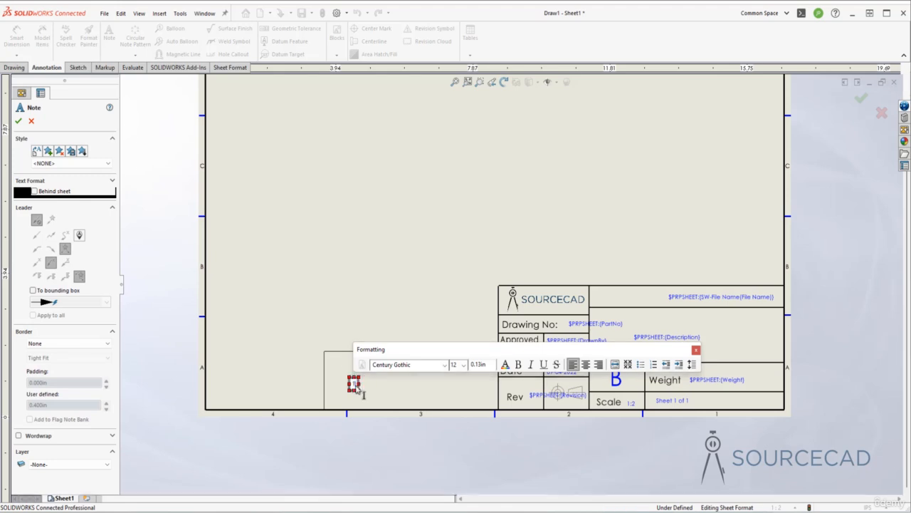
text(THE INFORMATION CONTAINED IN THIS DRAWING IS THE SOLE)
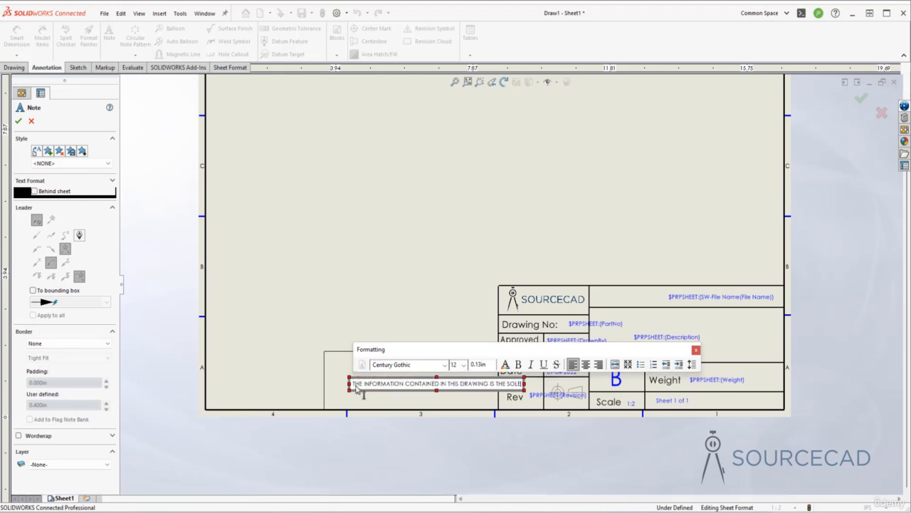
text( PROPERTY OF SOURCECAD. ANY REP)
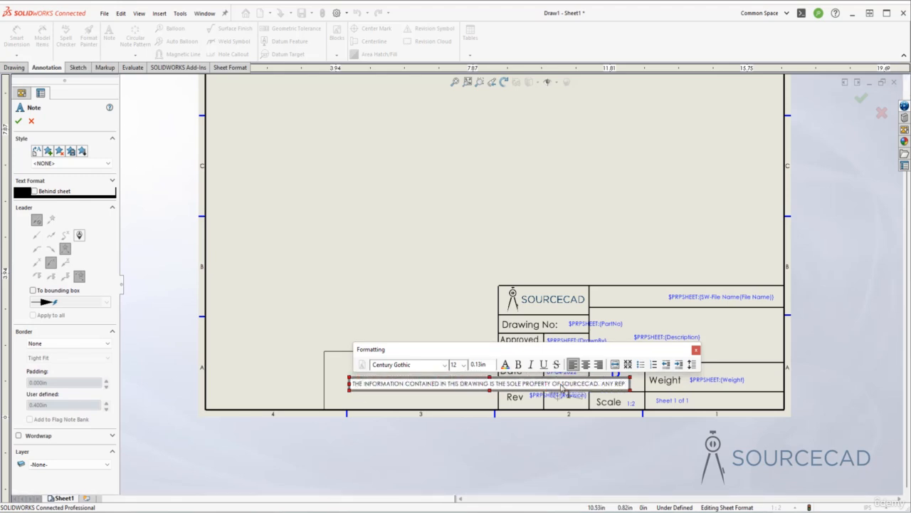
text(REDUCTION WITHOUT PRIOR PERMISSION IS PROHIBITED.)
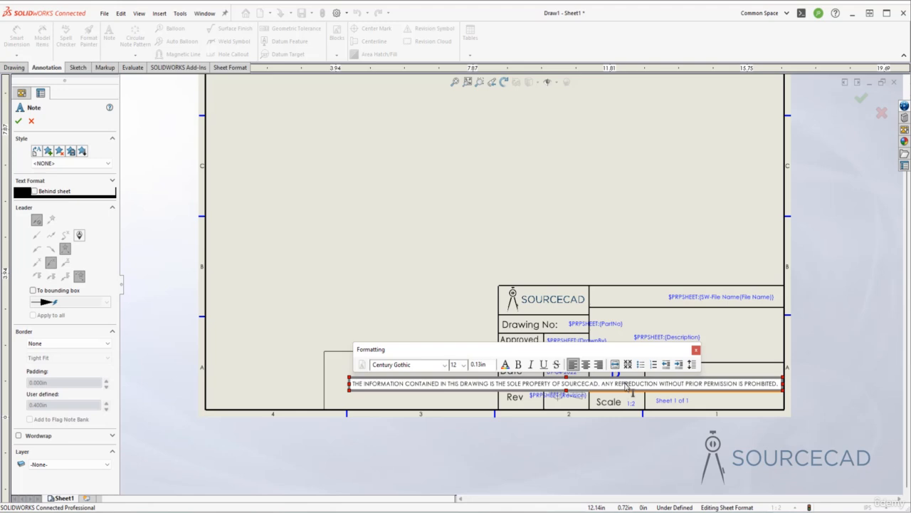
drag(628, 385, 658, 385)
key(Delete)
text(UCTION)
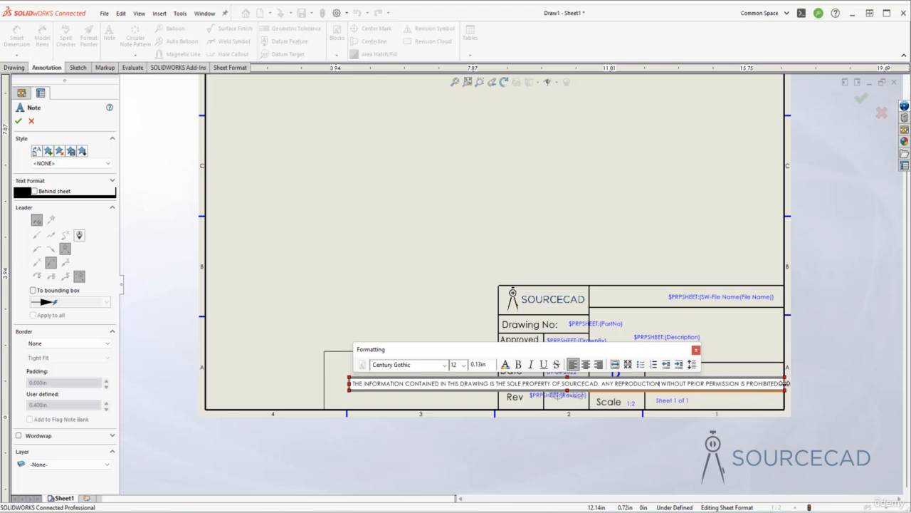
Step: Wrap the long note to a width of about 4.48 in and finish placing notes
drag(786, 383, 507, 391)
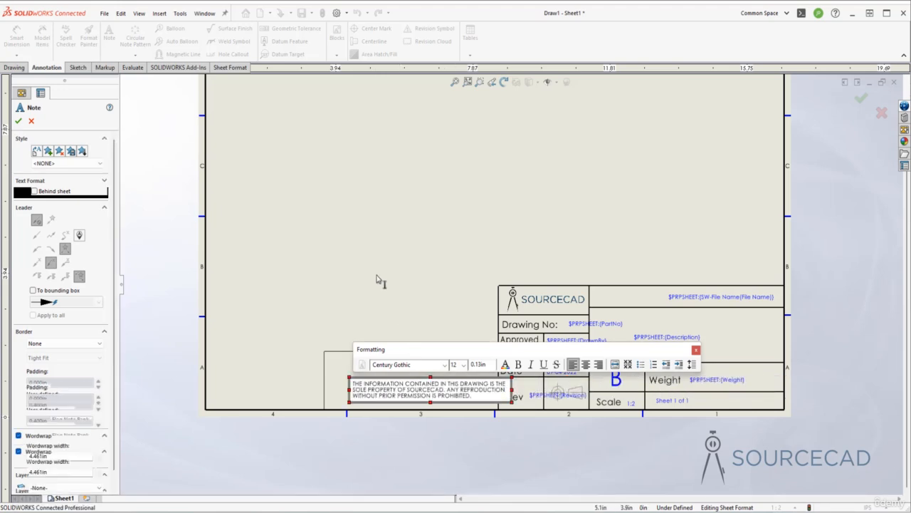
click(397, 320)
click(151, 186)
key(Escape)
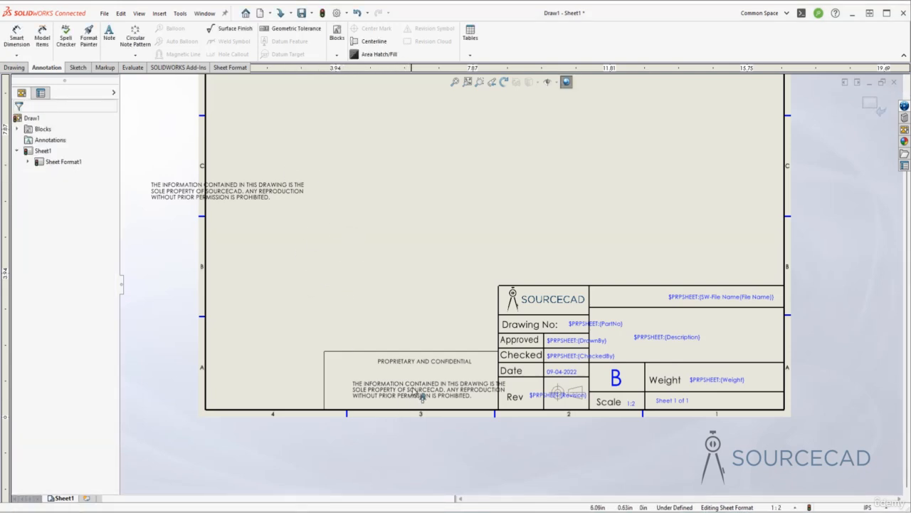
Step: Reposition the heading and the long note so both sit inside the box beside the title block
drag(414, 388, 390, 371)
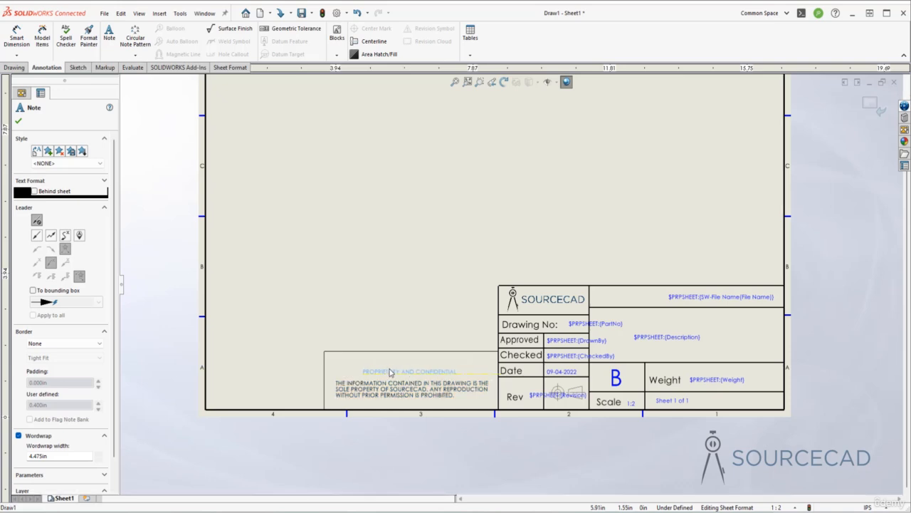
click(402, 309)
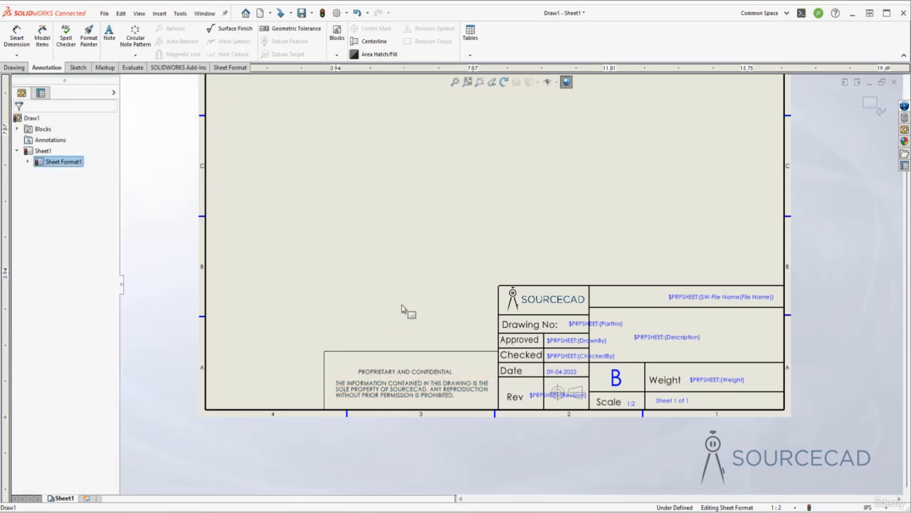
click(398, 397)
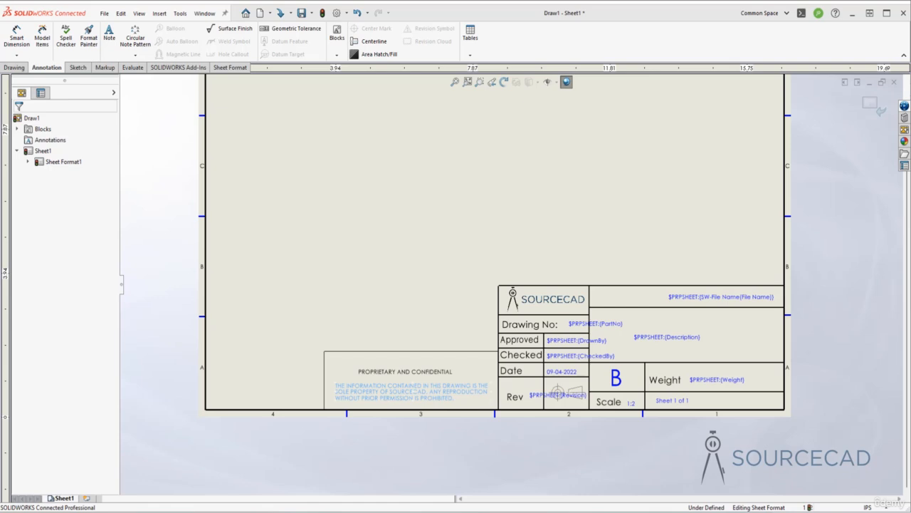
click(418, 440)
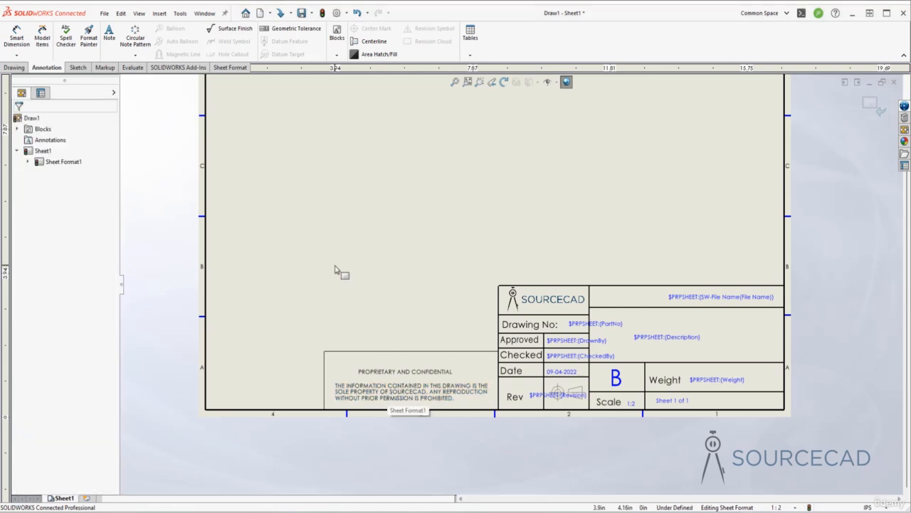
Step: Unhide the height dimension of the box around the proprietary notes and leave the annotation hide/show mode
click(141, 14)
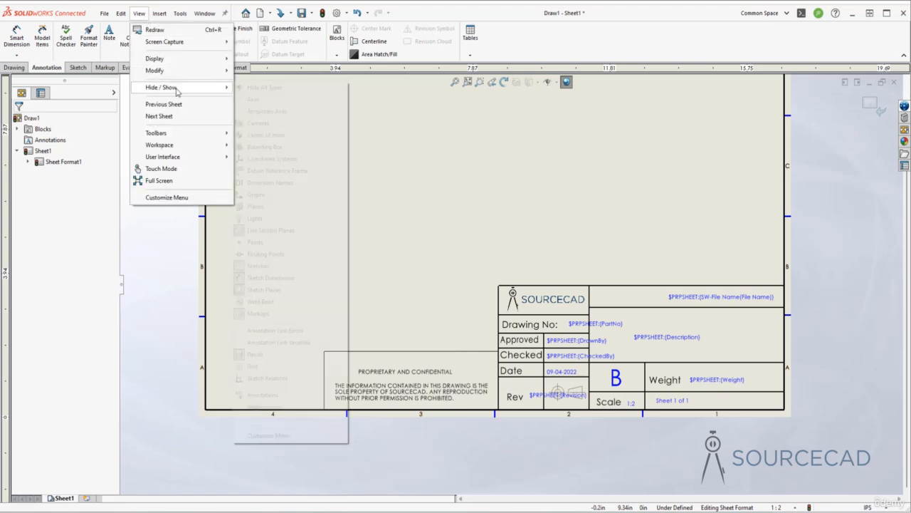
mouse_move(185, 87)
click(282, 395)
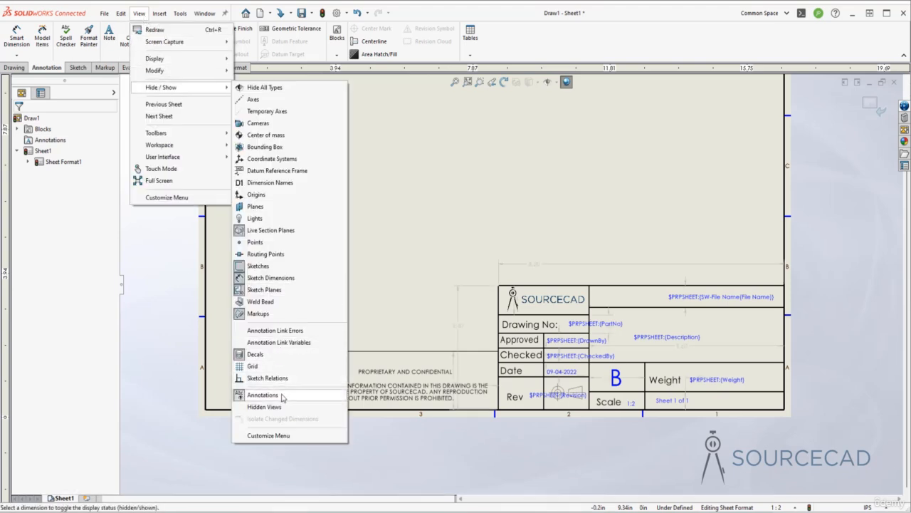
click(395, 299)
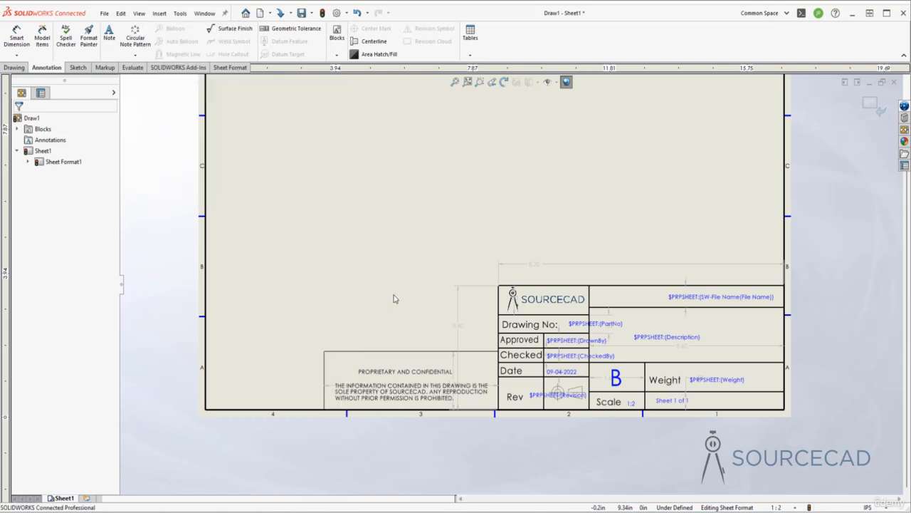
click(453, 367)
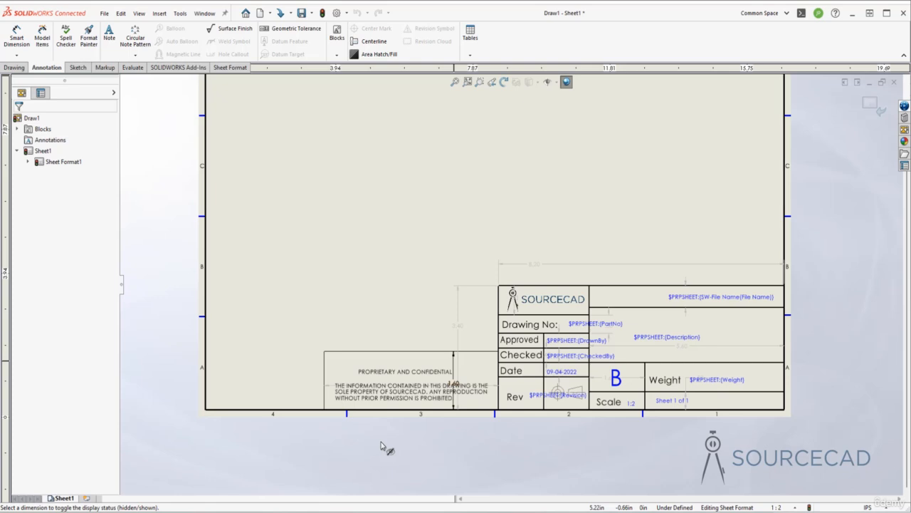
click(453, 377)
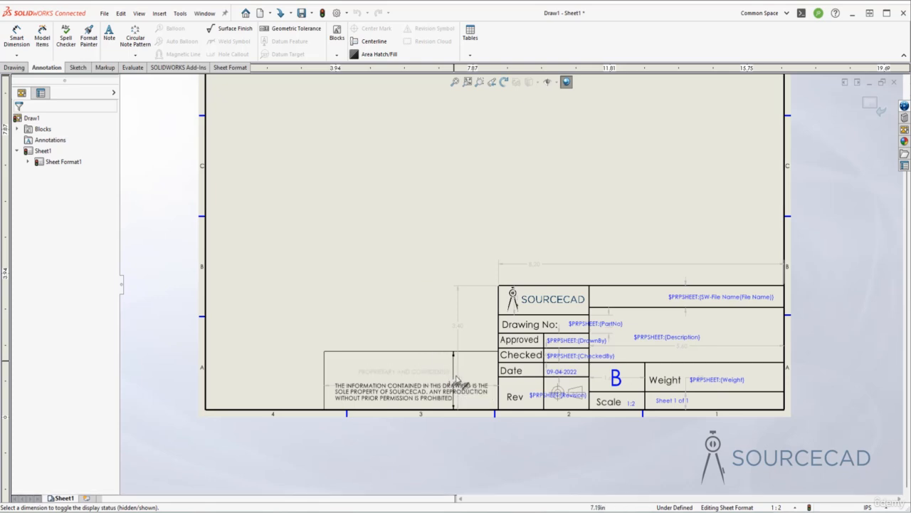
click(450, 374)
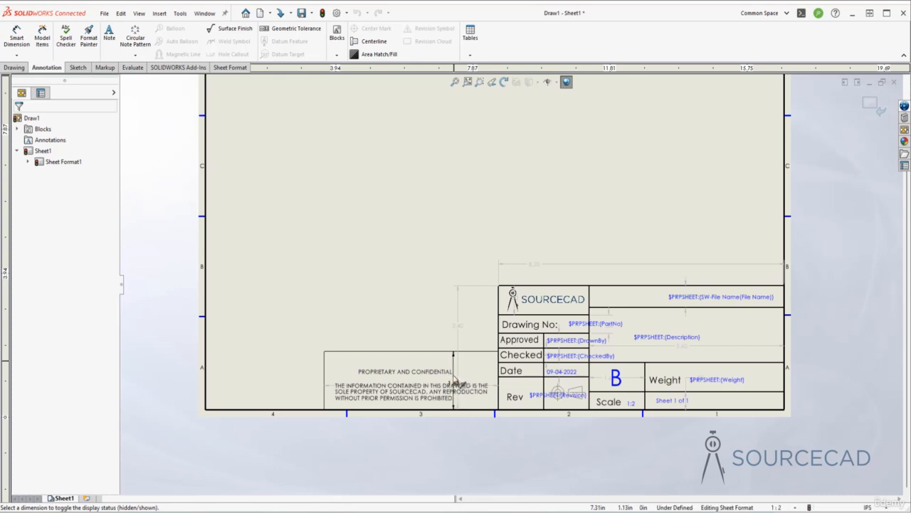
click(448, 360)
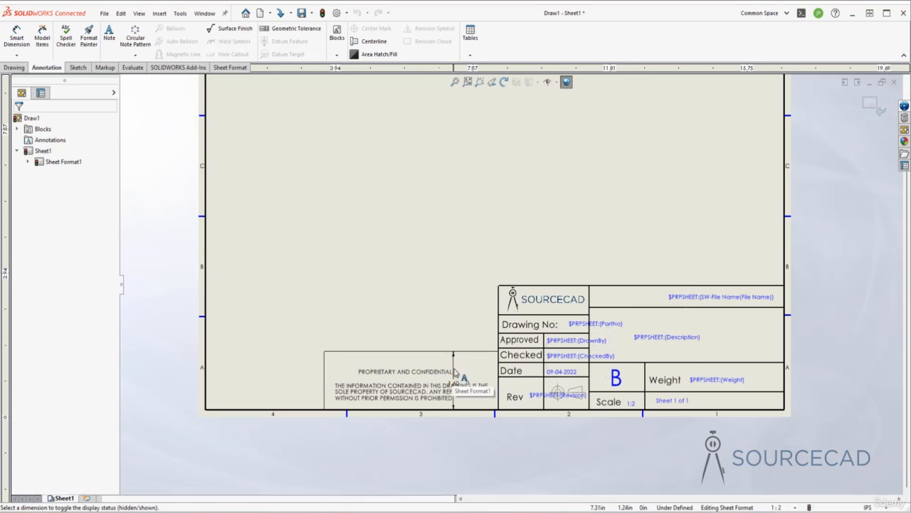
double_click(448, 371)
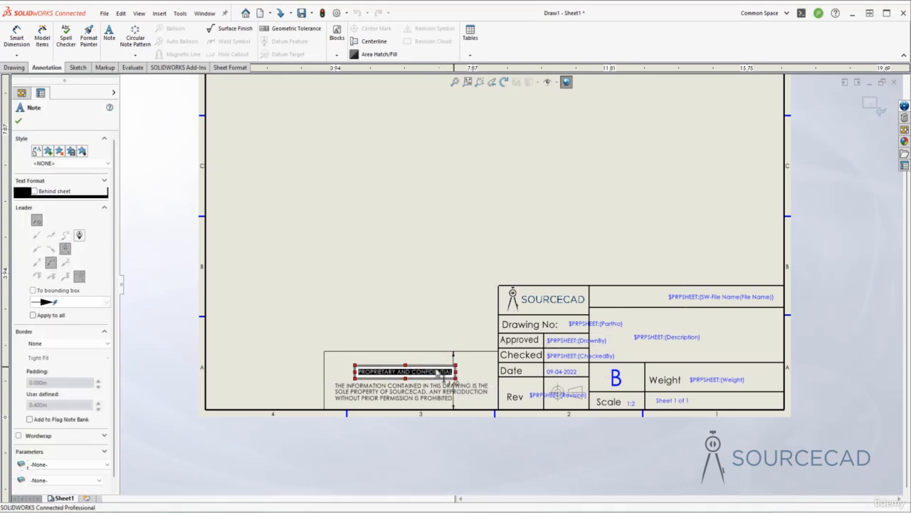
click(398, 299)
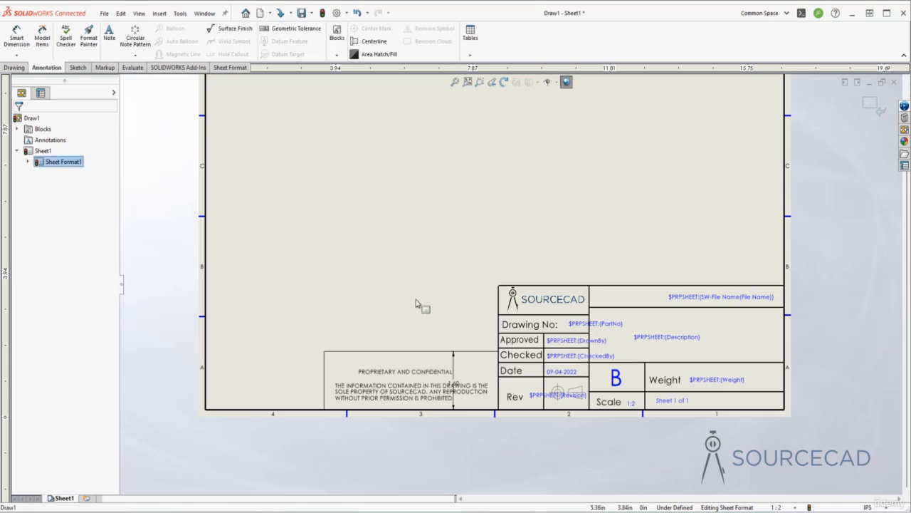
Step: Shift the box's height dimension toward the title block, set it to 1.20 in, and hide it again
drag(453, 363, 470, 368)
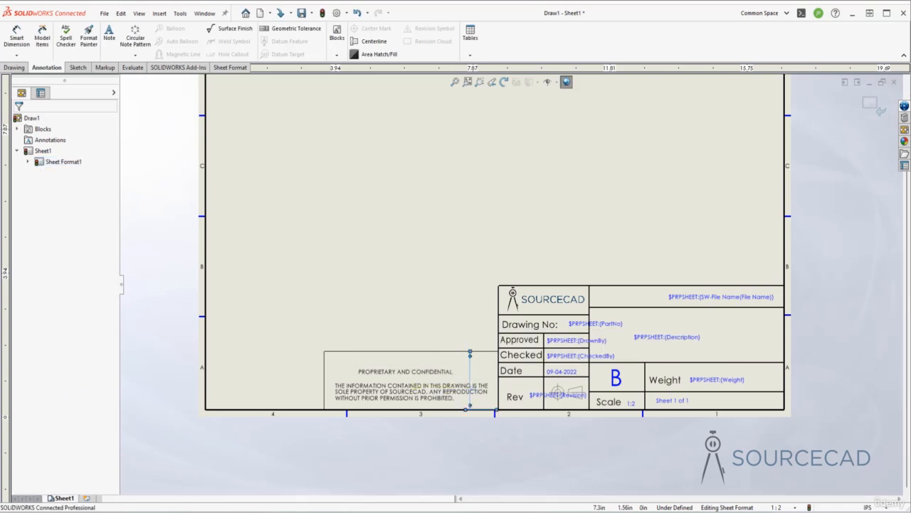
click(471, 374)
double_click(472, 373)
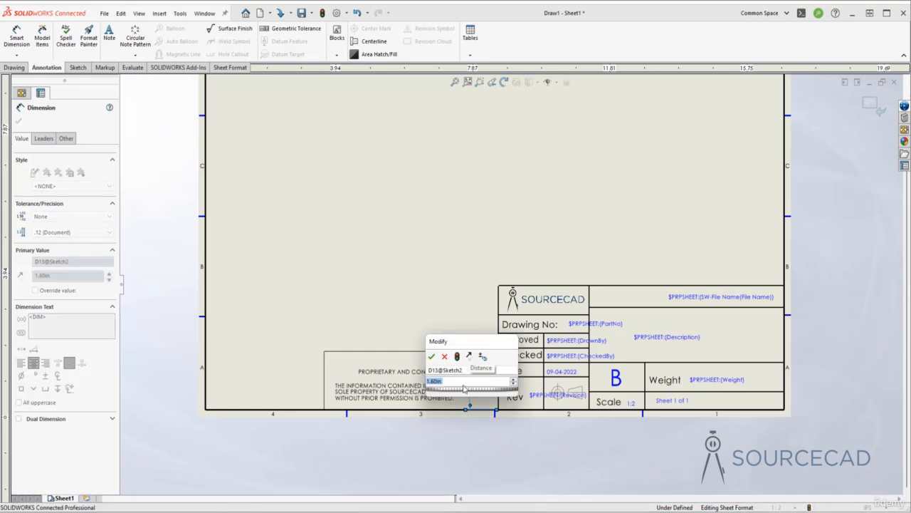
key(Return)
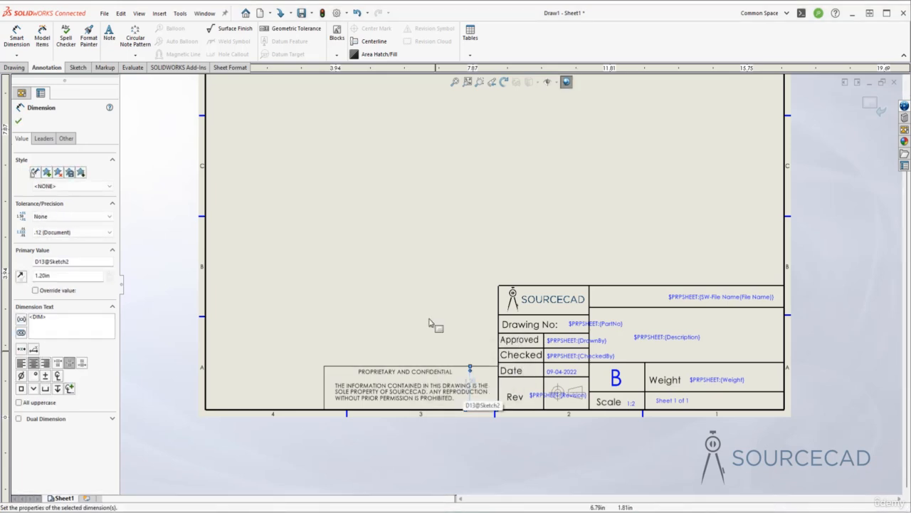
click(430, 298)
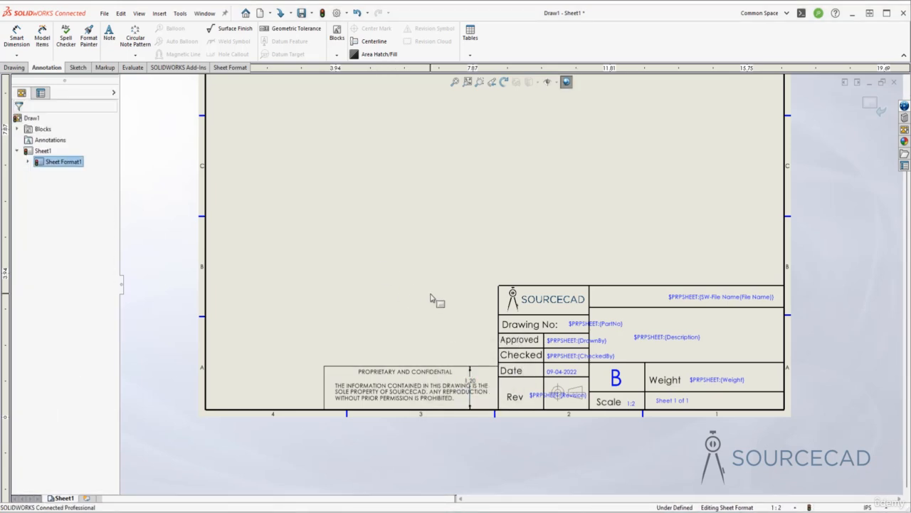
right_click(471, 378)
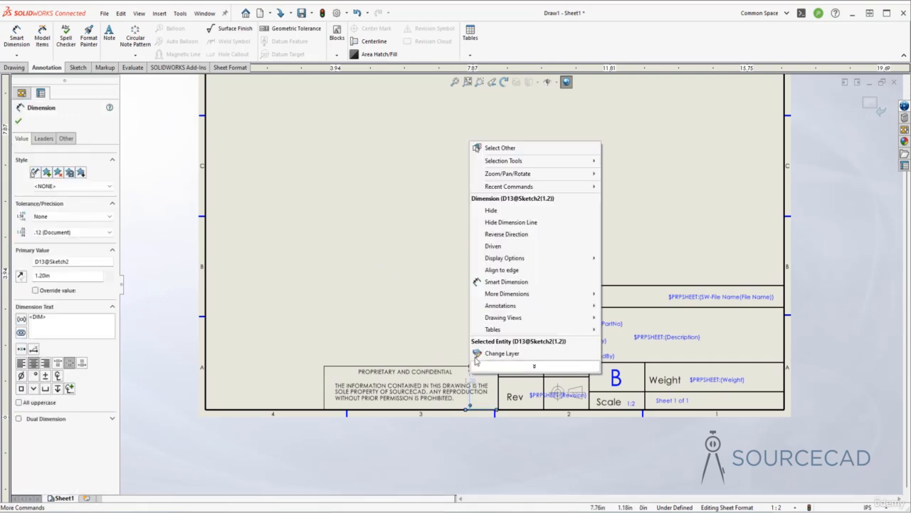
click(491, 210)
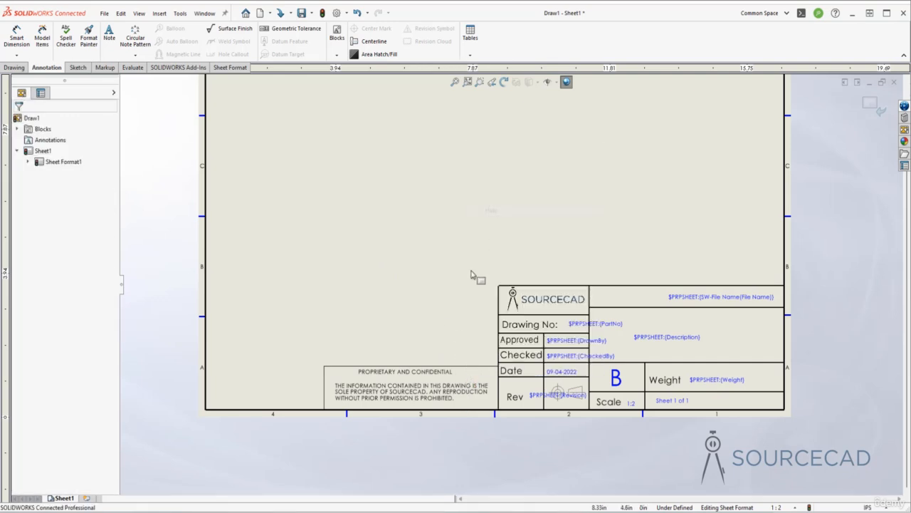
Step: Move the "PROPRIETARY AND CONFIDENTIAL" heading slightly down, closer to the long note inside the shortened box
double_click(401, 374)
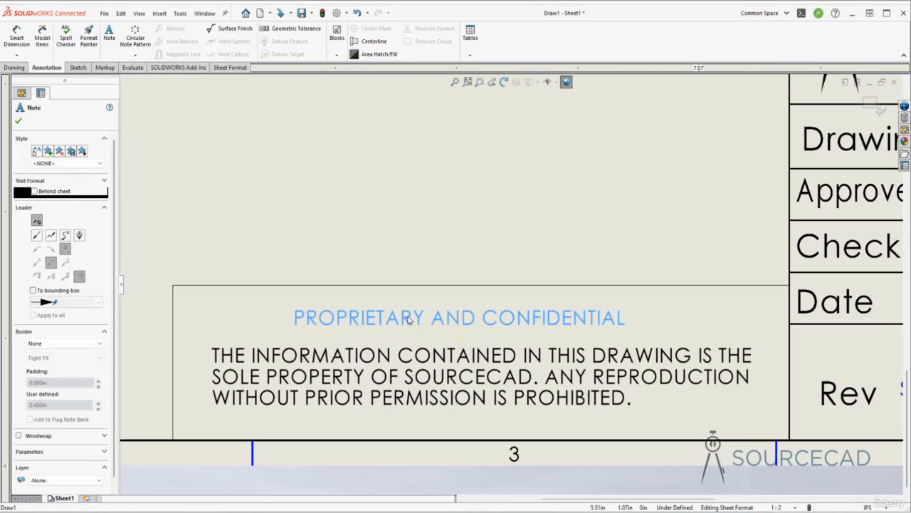
click(413, 244)
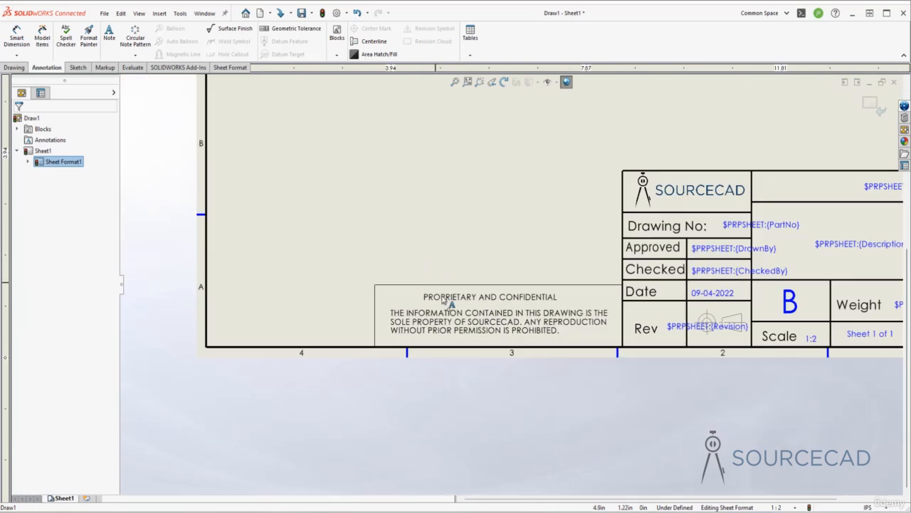
mouse_move(523, 246)
middle_down()
mouse_move(409, 348)
mouse_move(412, 357)
middle_up()
scroll(410, 354, up, 1)
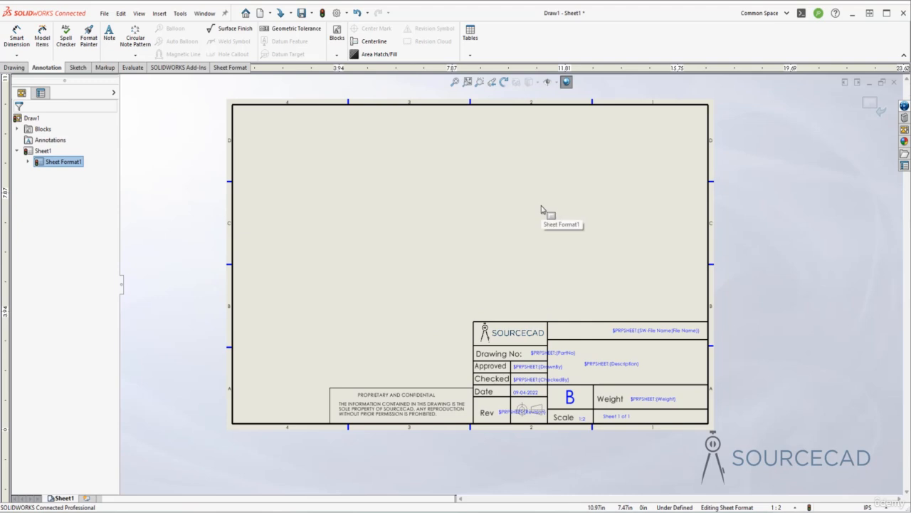
middle_drag(542, 209, 549, 228)
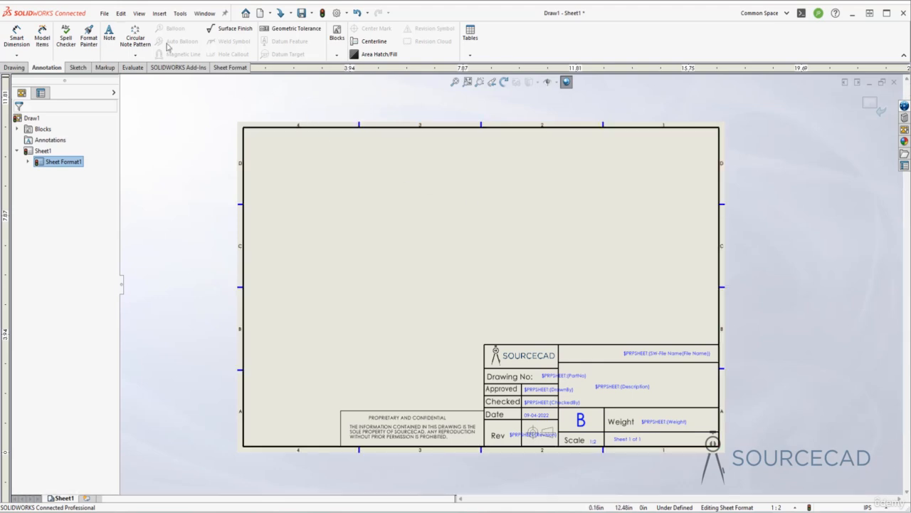
Step: Start publishing the drawing with Sheet Formats (*.slddrt) as the file type
click(104, 13)
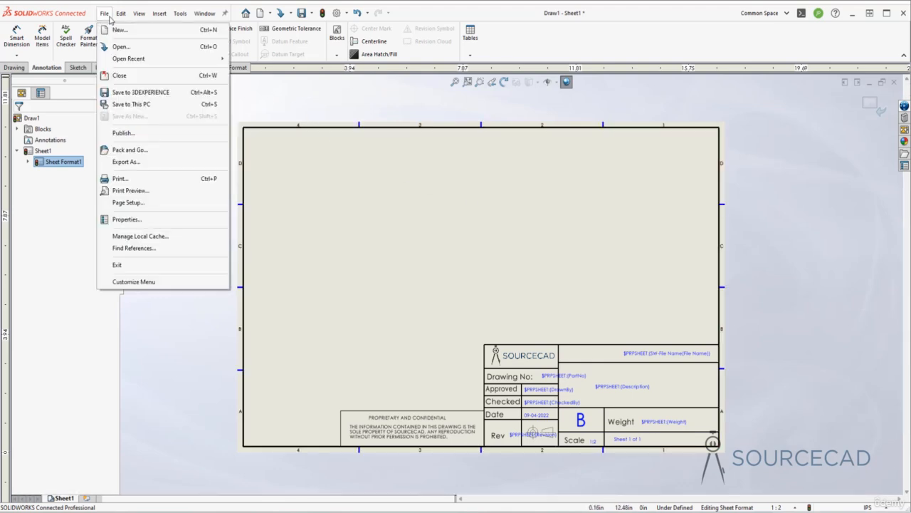
click(142, 134)
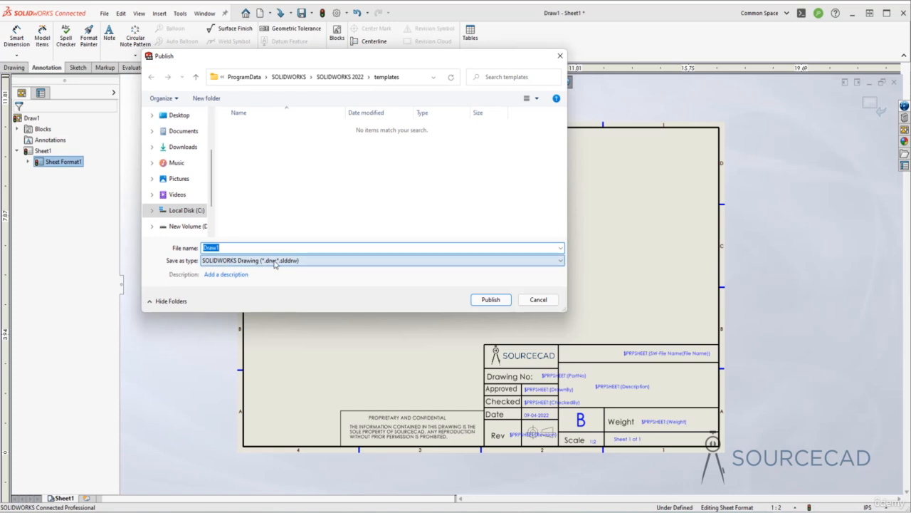
click(258, 262)
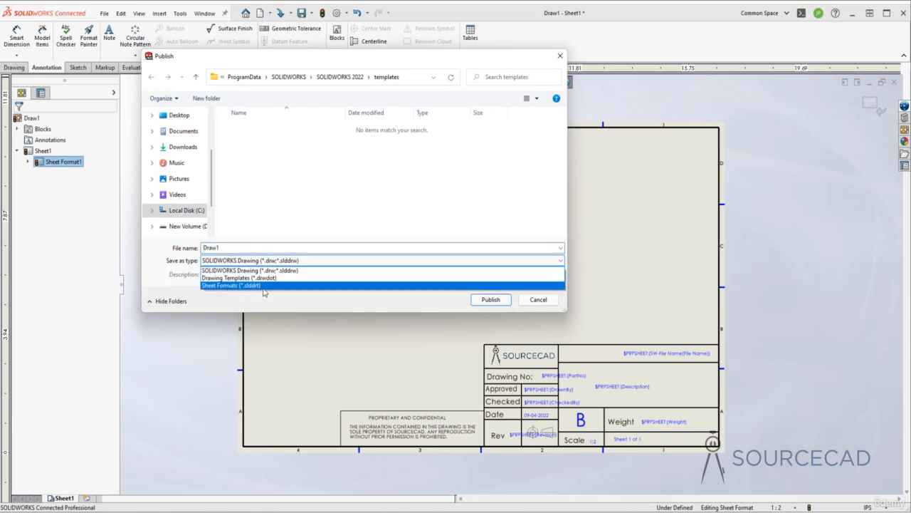
click(270, 286)
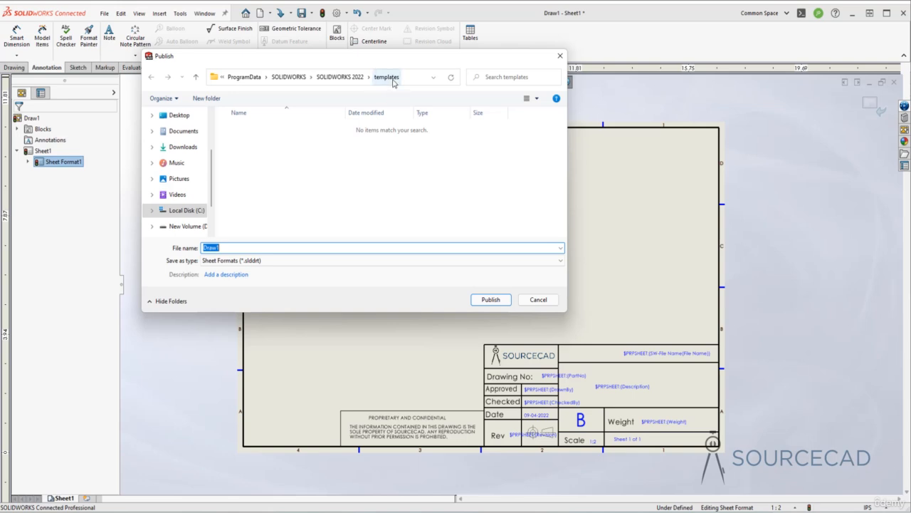
Step: Set the save location to the SOLIDWORKS 2022 > lang > english > sheetformat folder
click(341, 80)
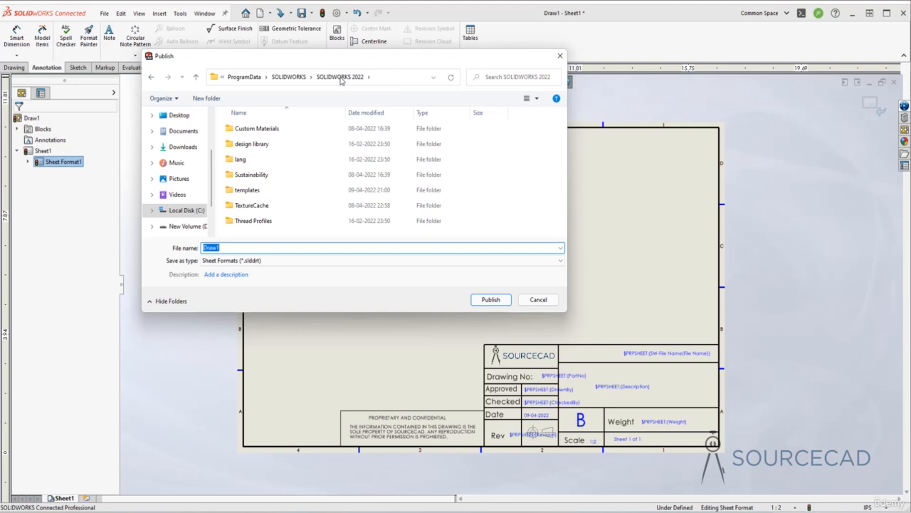
double_click(258, 160)
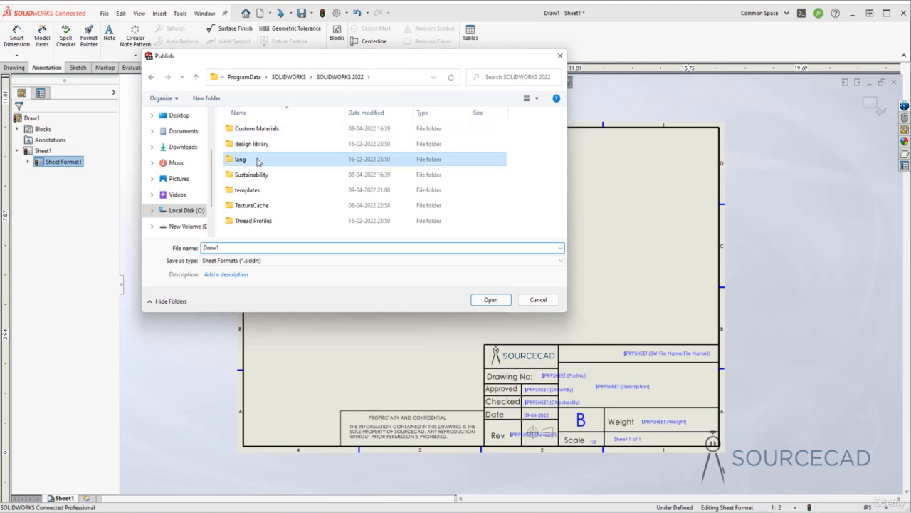
double_click(255, 175)
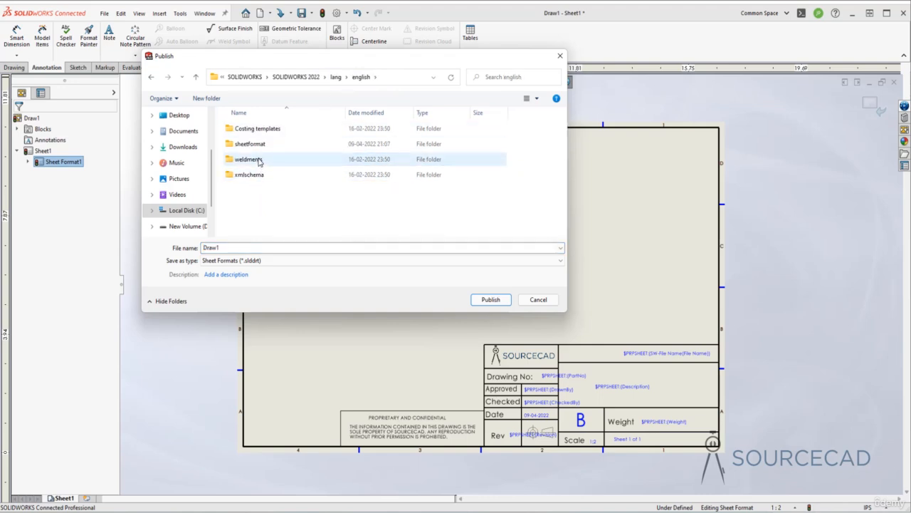
double_click(271, 148)
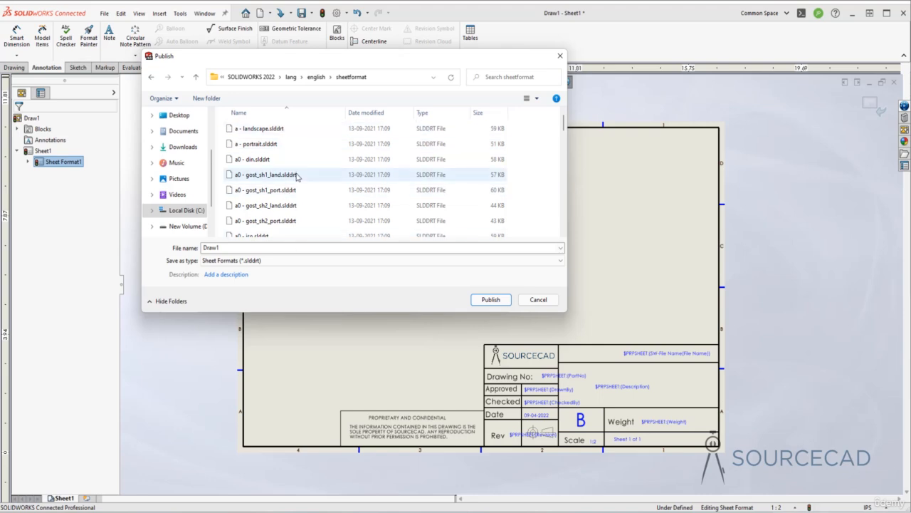
mouse_move(560, 126)
mouse_down()
mouse_move(562, 153)
mouse_move(561, 122)
mouse_up()
Step: Name the sheet format file "SourceCAD sheet" and publish it
double_click(270, 249)
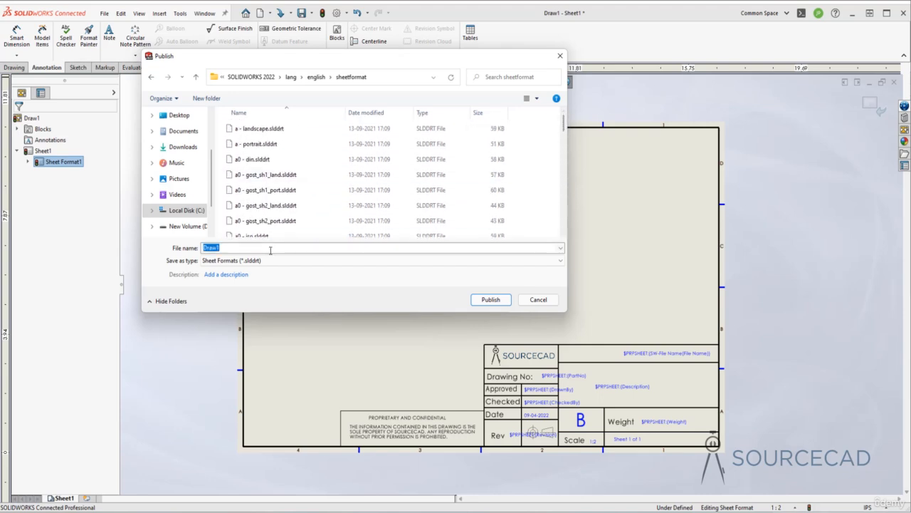
text(SourceCAD she)
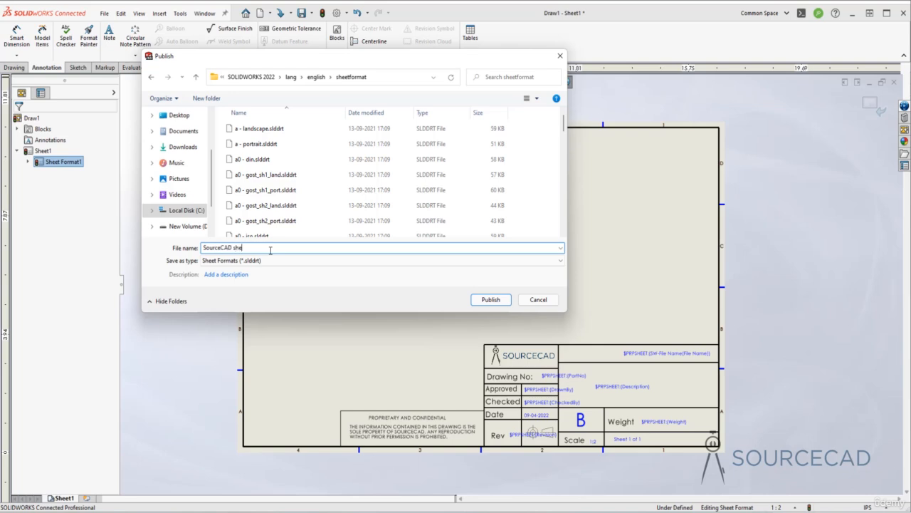
text(et)
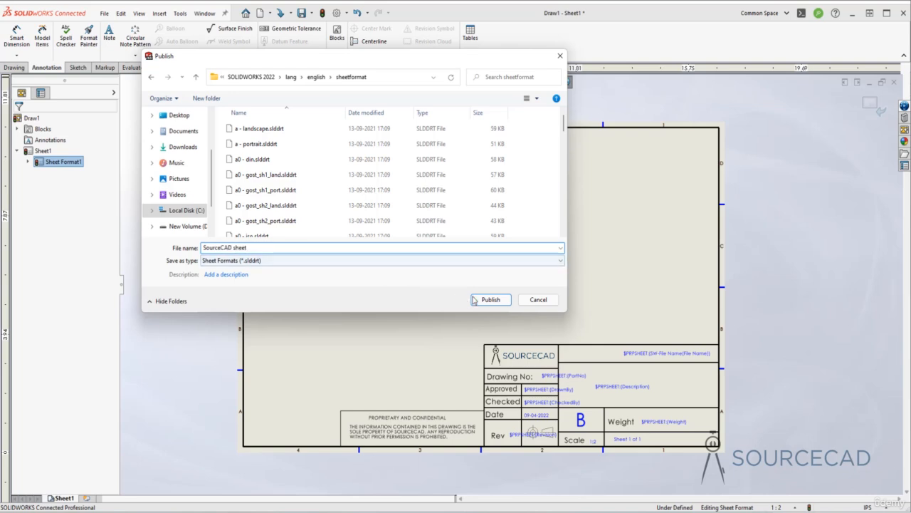
click(490, 299)
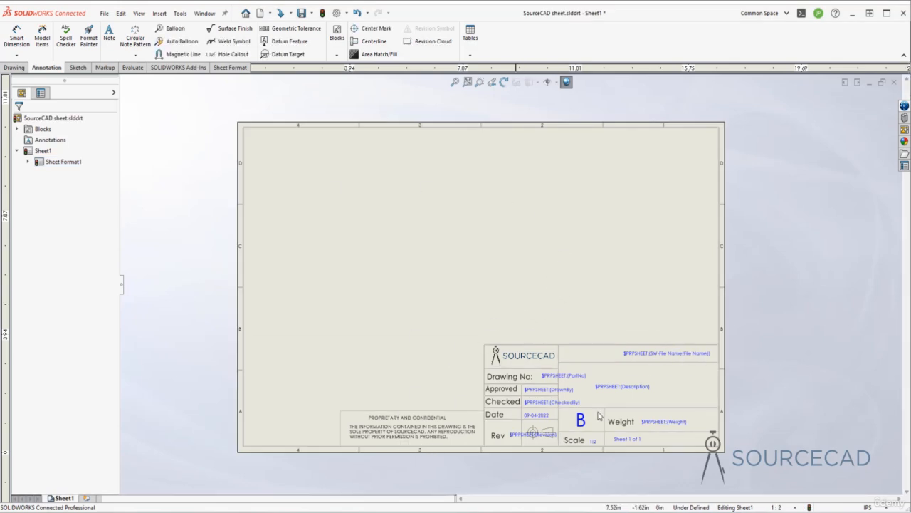
Step: Switch the published sheet to sheet format editing
click(465, 239)
right_click(477, 237)
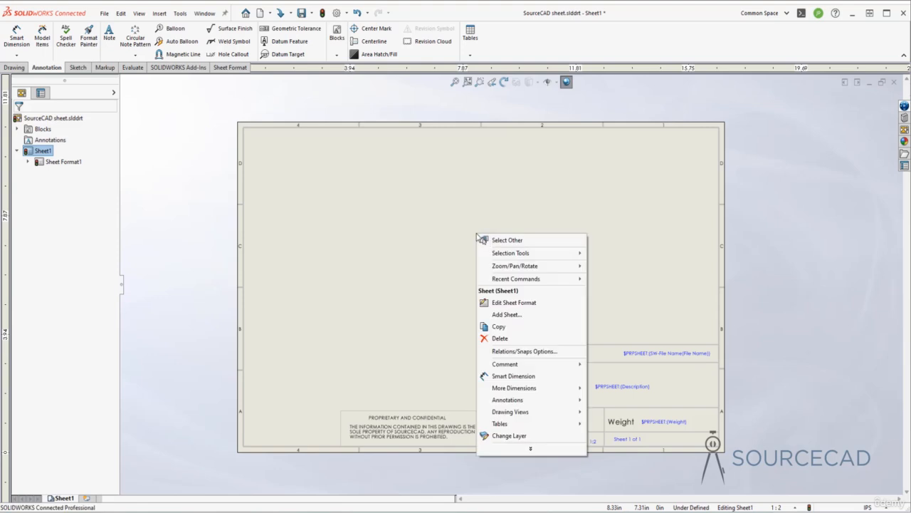
click(515, 302)
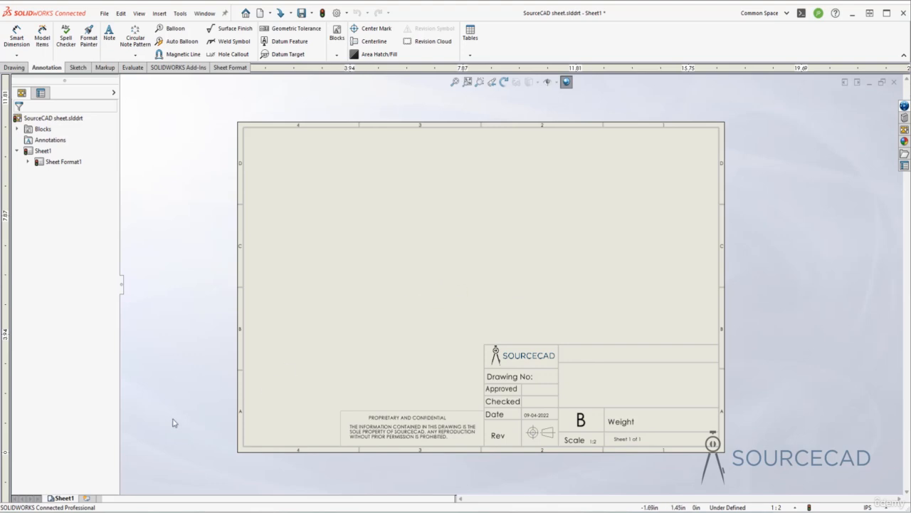
Step: Add a new sheet using the SourceCAD sheet standard format, renaming its duplicate blocks, and compare it with Sheet1
click(85, 500)
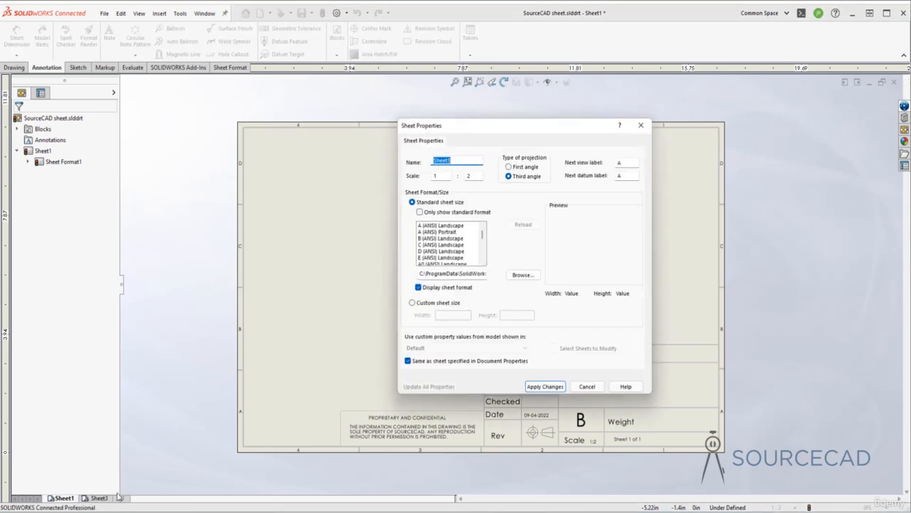
scroll(439, 243, down, 10)
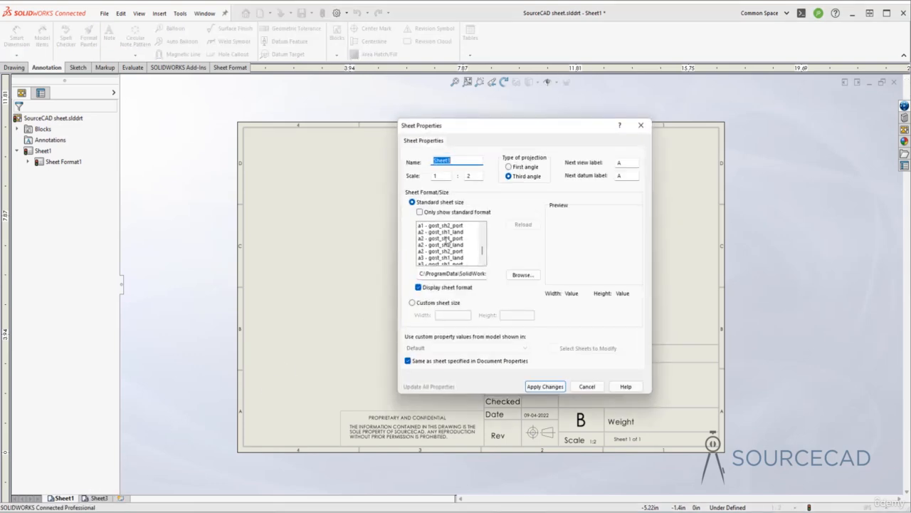
click(437, 258)
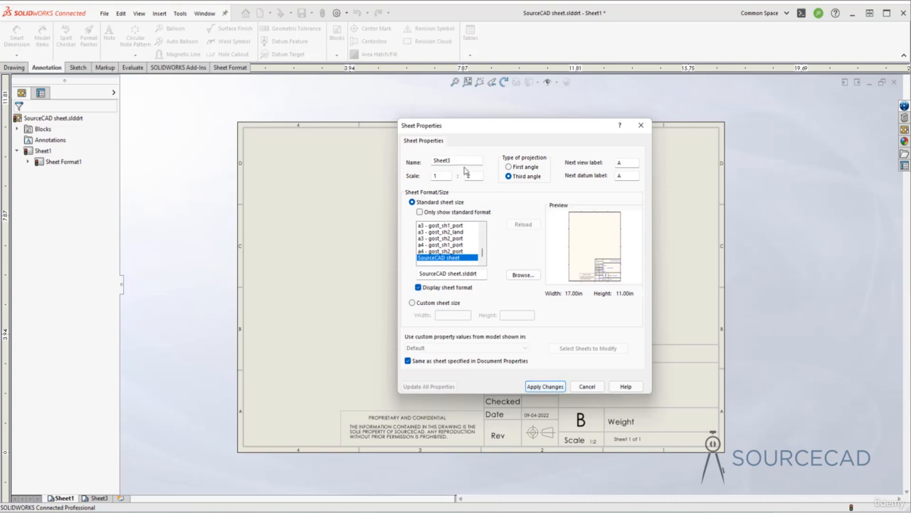
drag(458, 160, 417, 164)
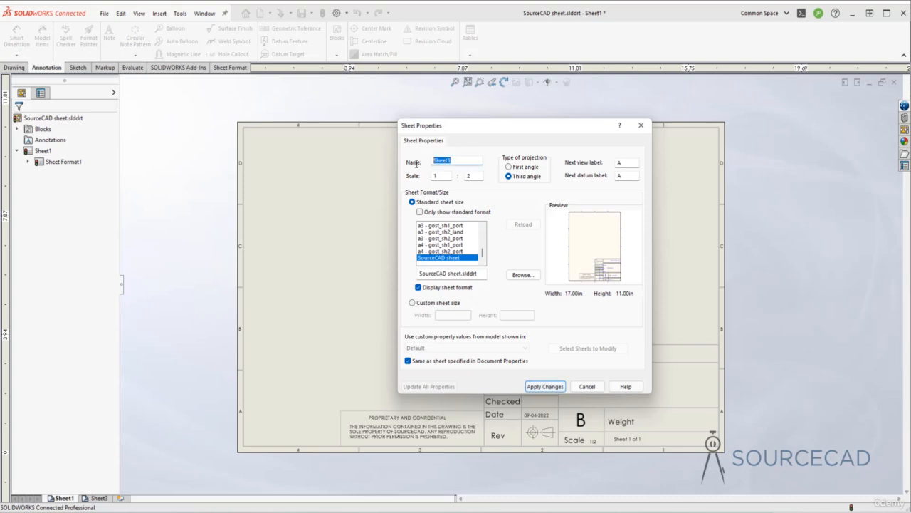
click(545, 388)
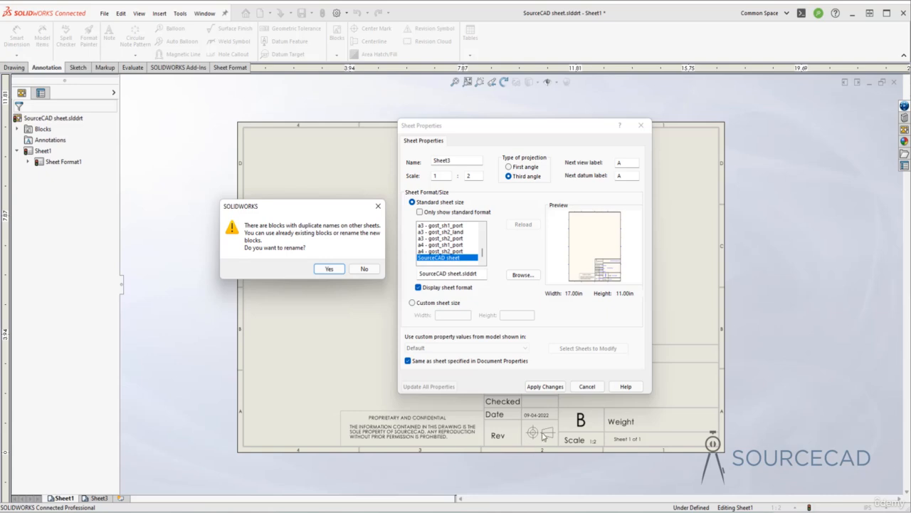
click(327, 269)
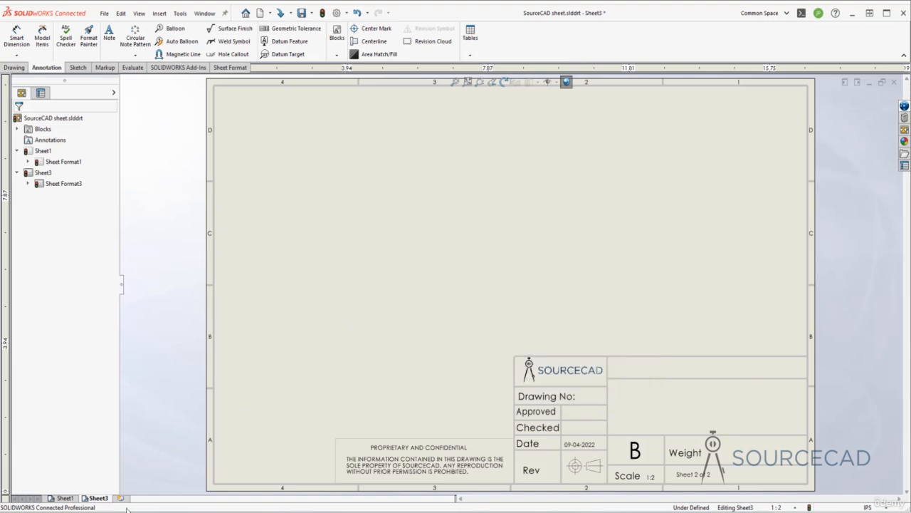
mouse_move(109, 501)
mouse_down()
mouse_move(441, 449)
mouse_move(676, 374)
mouse_move(538, 280)
mouse_move(524, 297)
mouse_move(546, 357)
mouse_up()
click(64, 498)
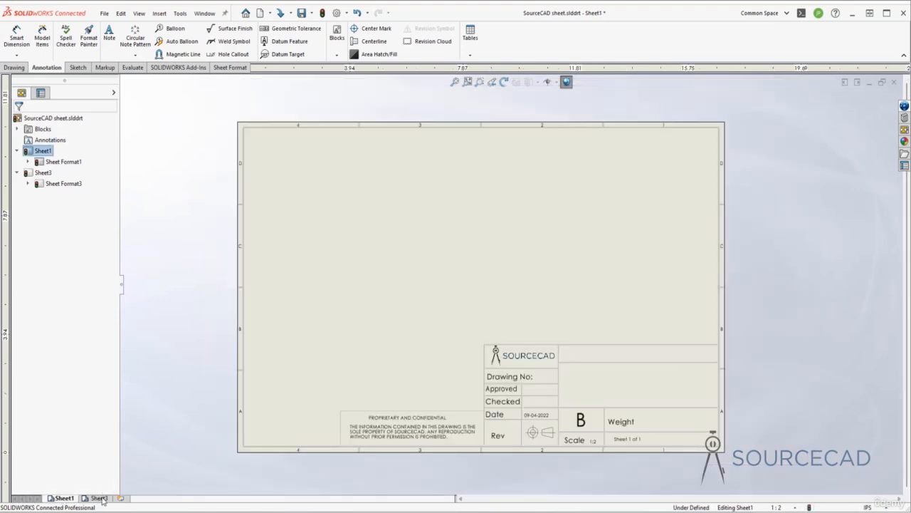
drag(98, 497, 447, 419)
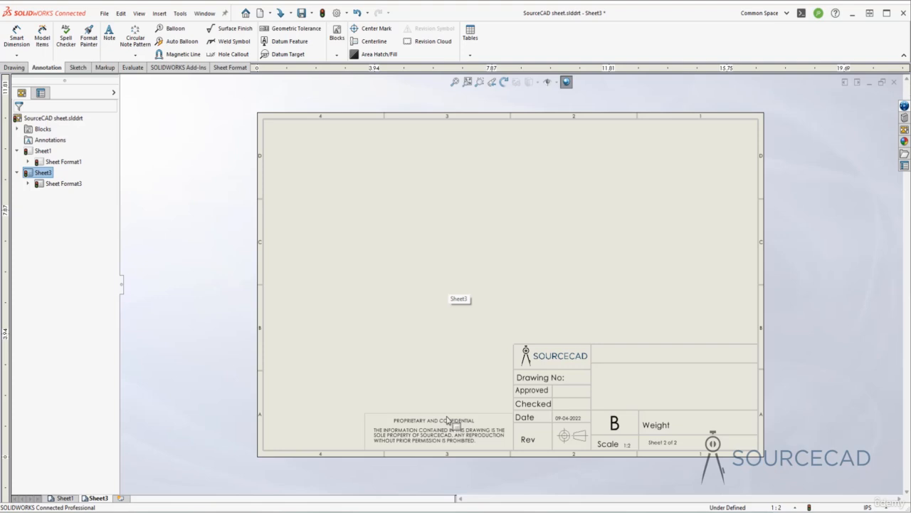
drag(446, 420, 393, 249)
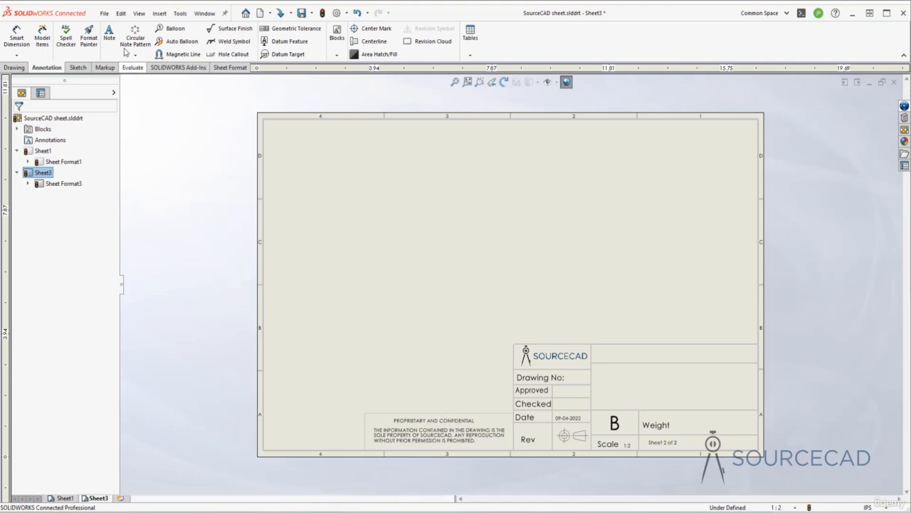
Step: Save the drawing in the templates folder as a Drawing Templates (*.drwdot) file named "SourceCAD New template"
click(104, 13)
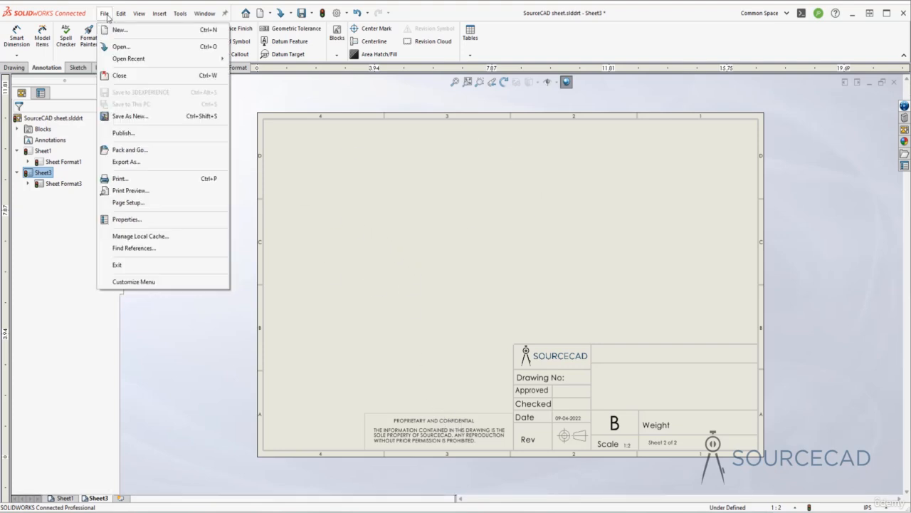
click(151, 116)
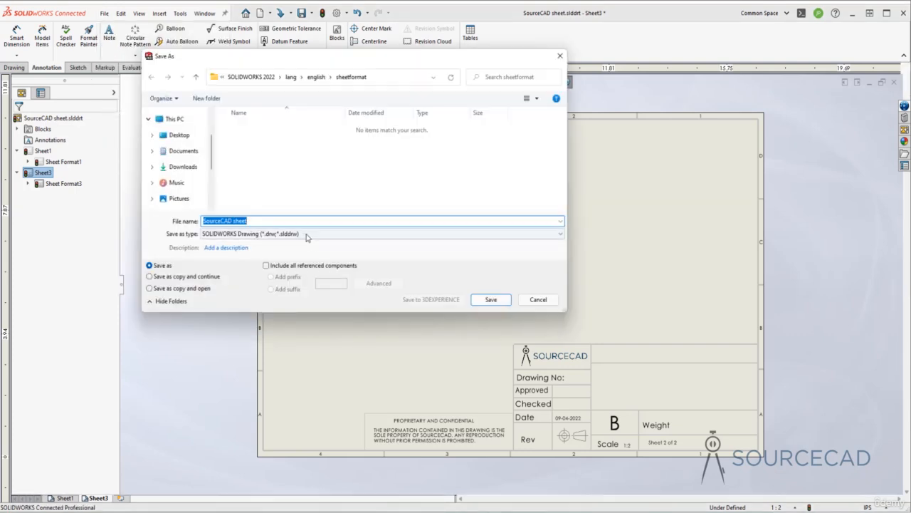
click(309, 234)
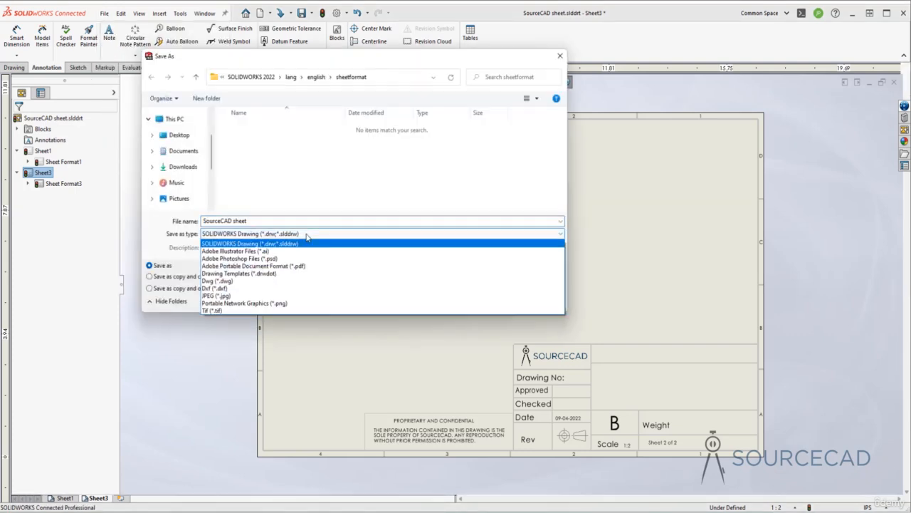
click(303, 274)
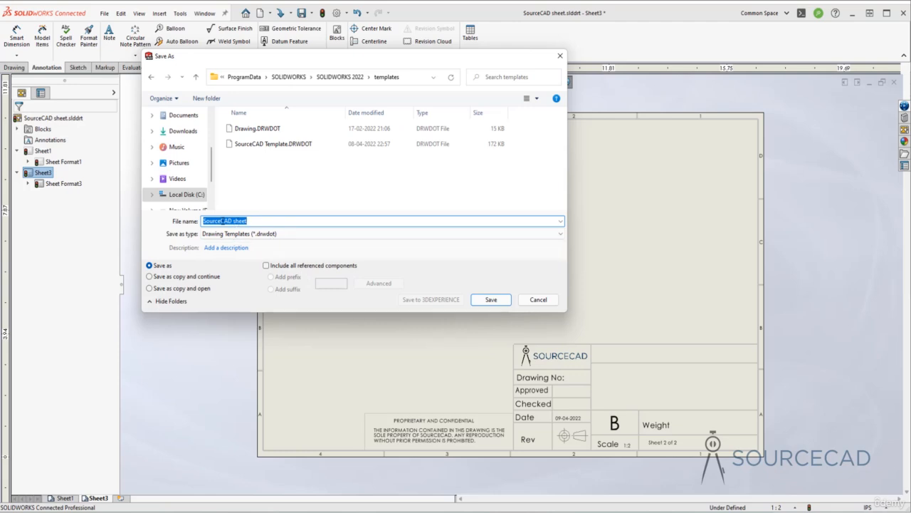
drag(221, 221, 279, 221)
text(New template)
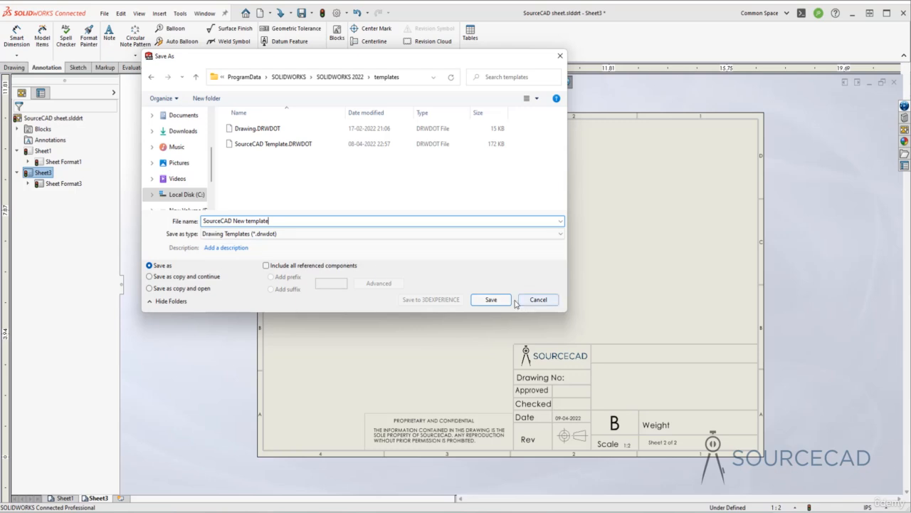
click(491, 300)
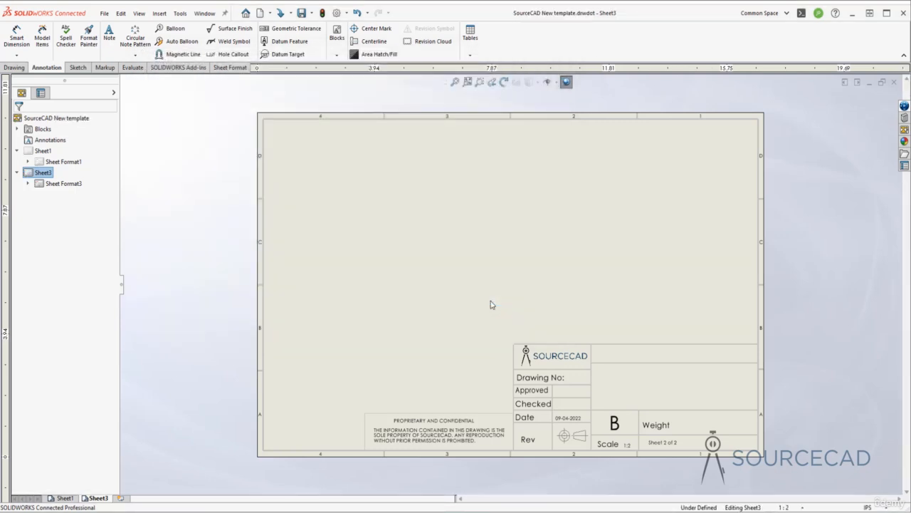
Step: Close the saved template and create a new drawing from SourceCAD New template without inserting a model view
click(894, 84)
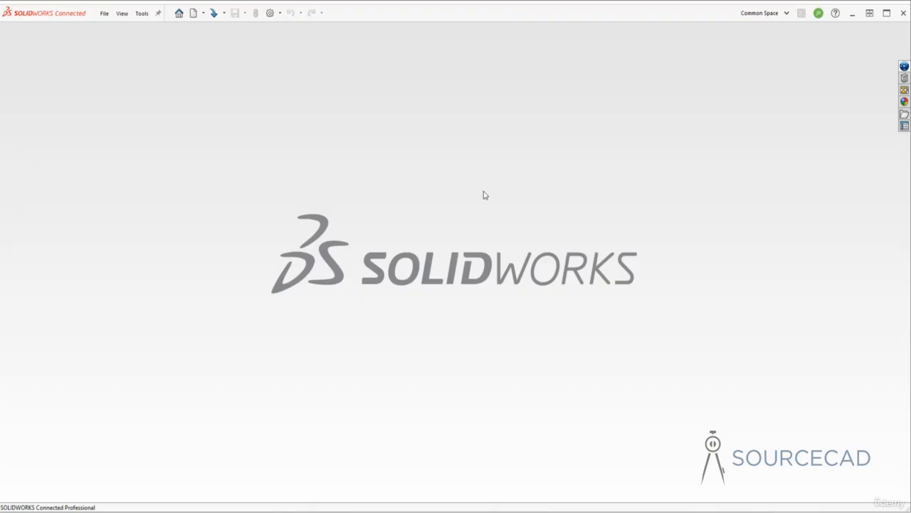
click(194, 14)
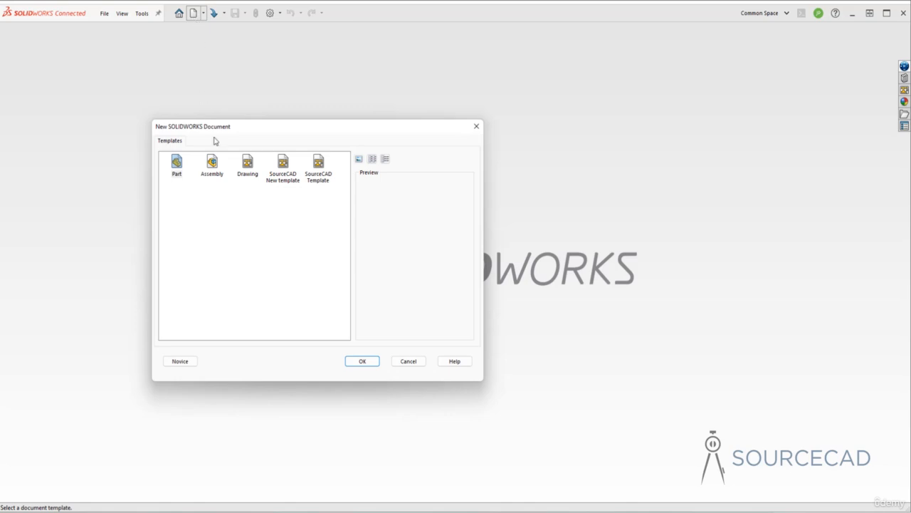
click(283, 168)
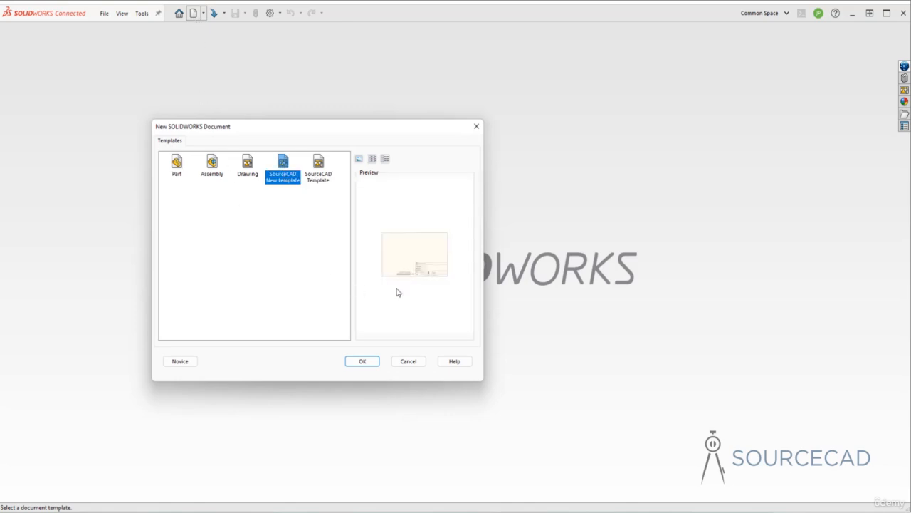
click(363, 361)
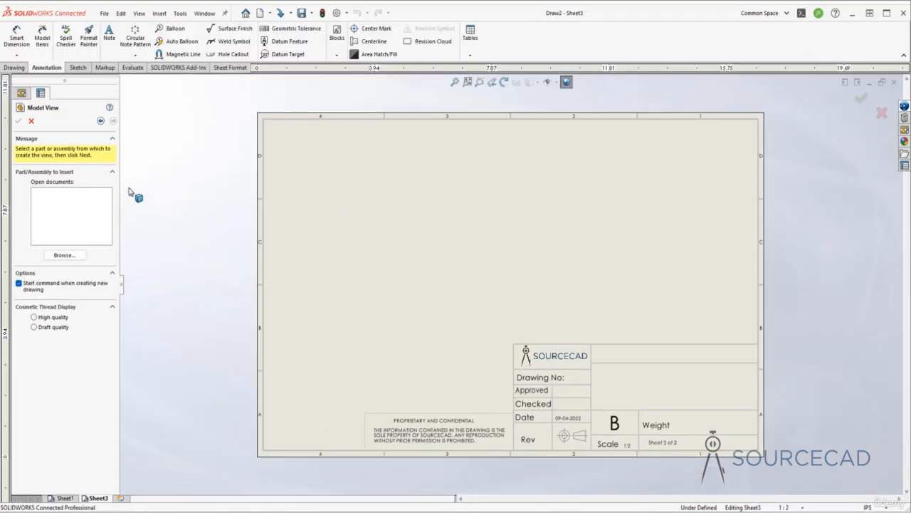
click(32, 121)
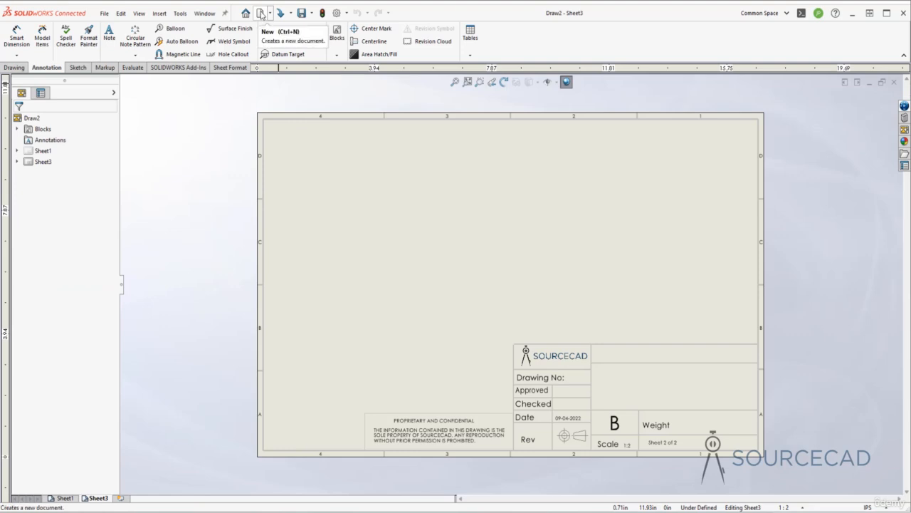
Step: Create another drawing from the default Drawing template with the SourceCAD sheet format, without inserting a model view
click(261, 14)
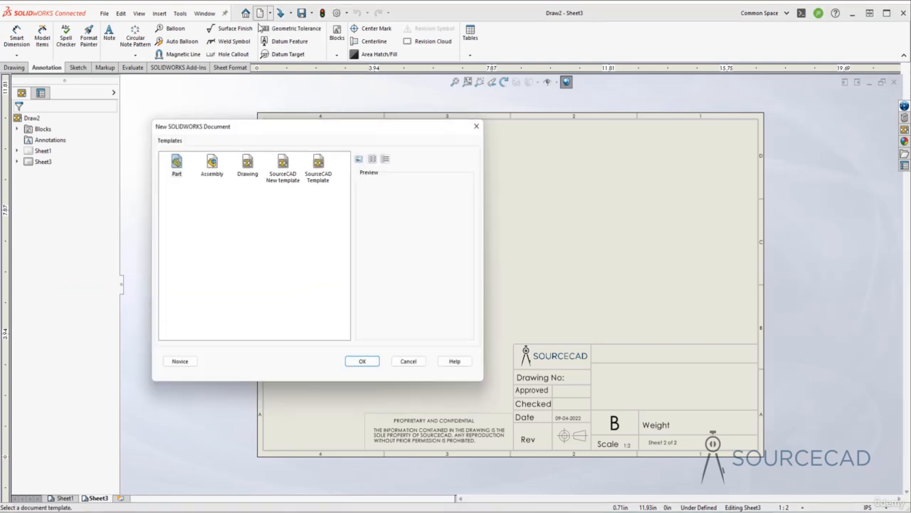
click(249, 171)
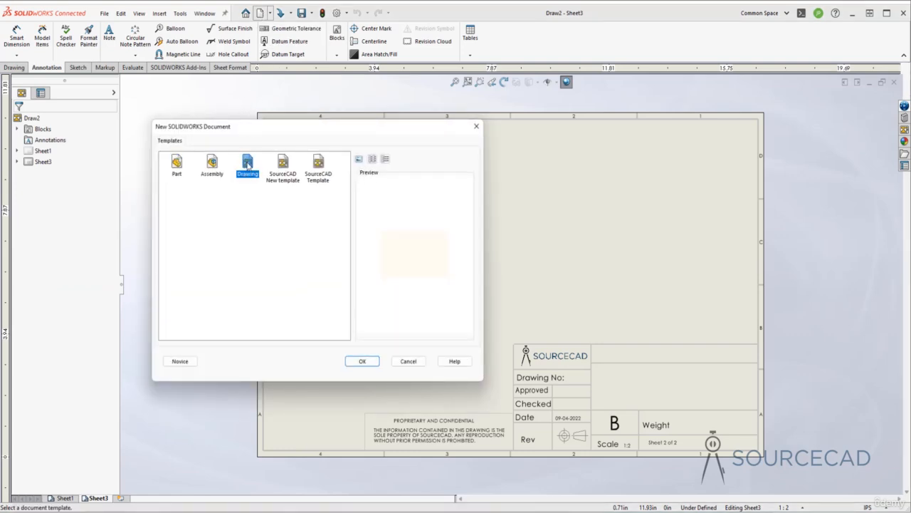
click(362, 361)
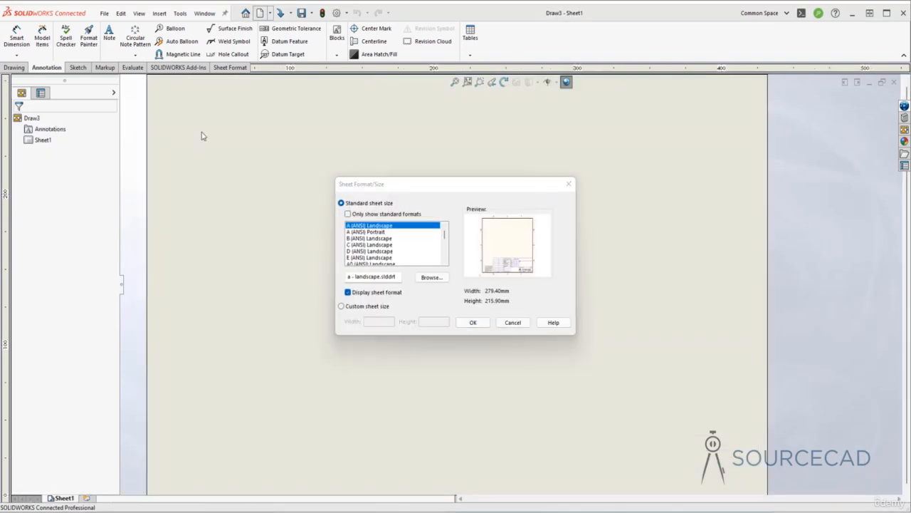
scroll(413, 242, down, 10)
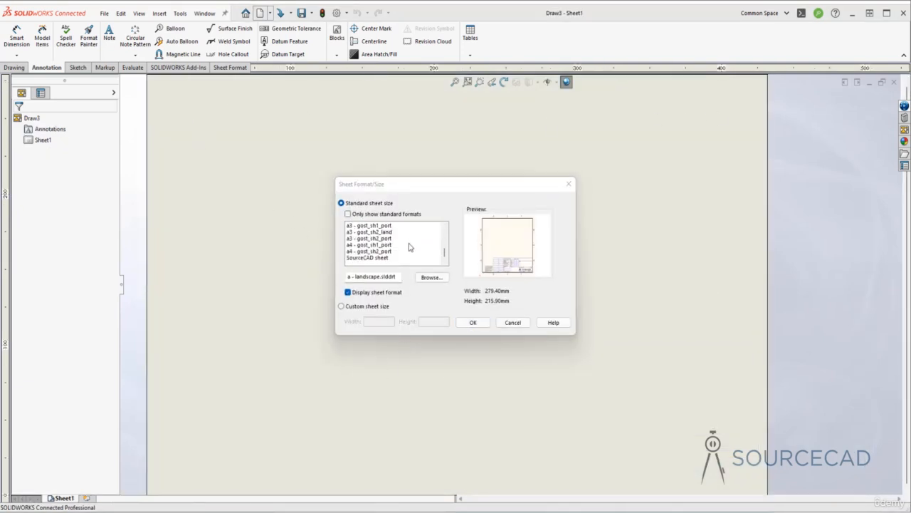
click(365, 258)
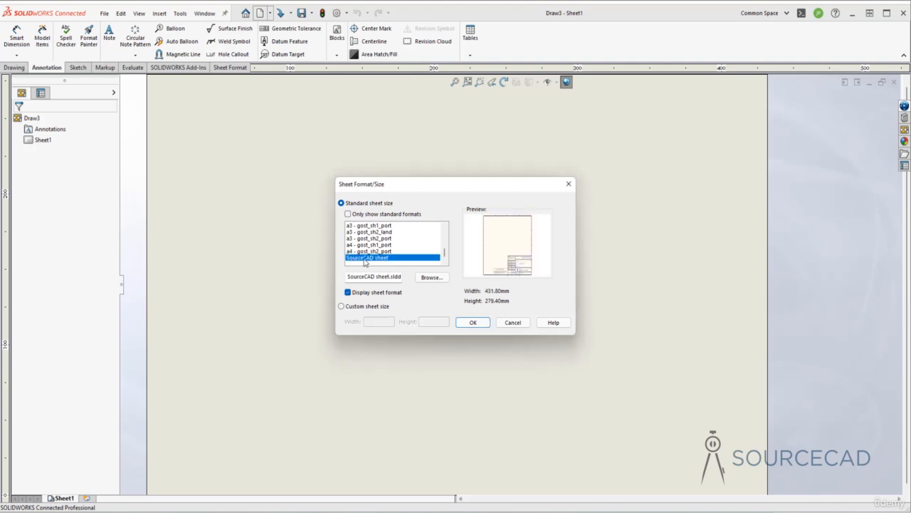
click(479, 321)
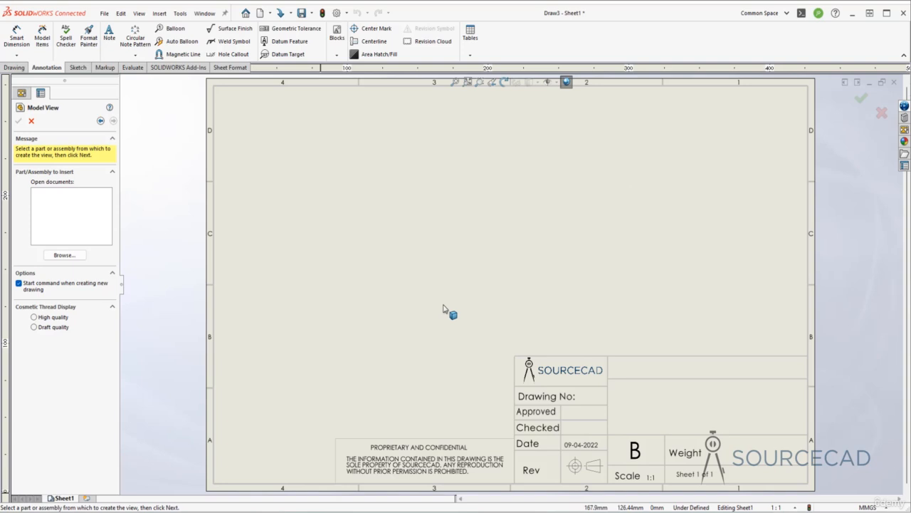
scroll(443, 309, up, 1)
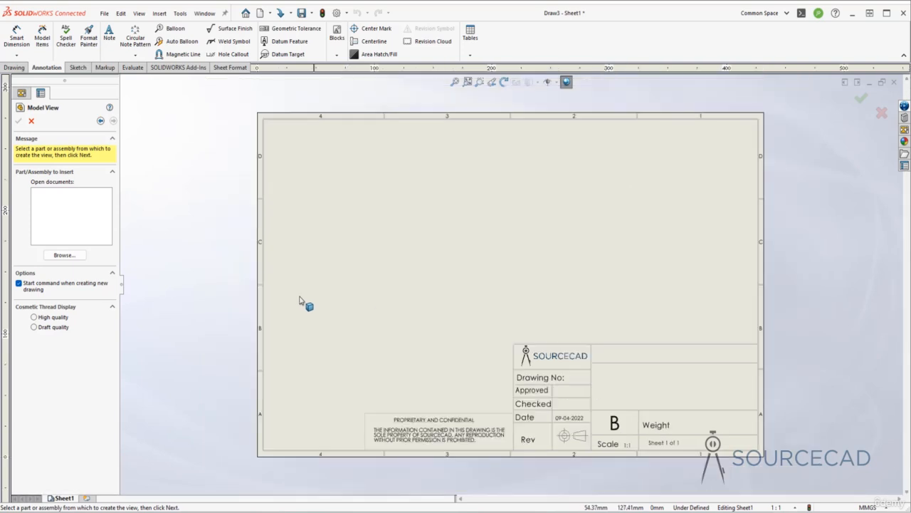
click(31, 121)
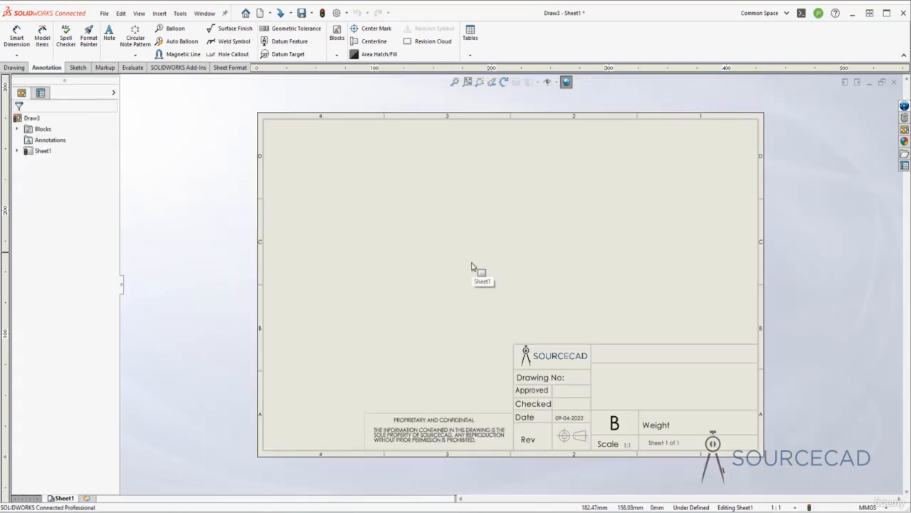